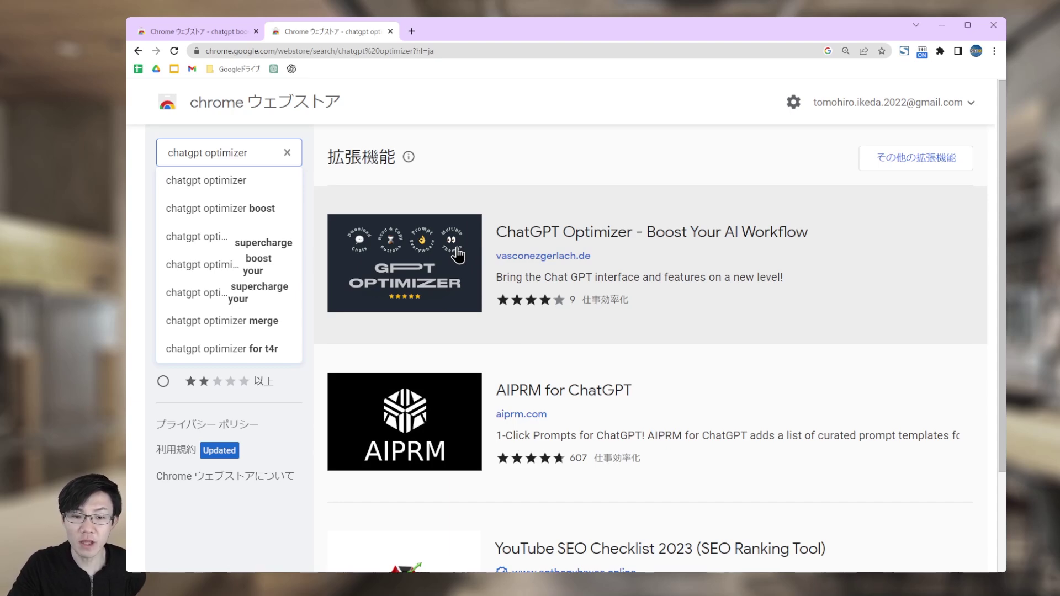
# Step: Add the ChatGPT Optimizer - Boost Your AI Workflow extension to Chrome and pin it to the browser toolbar
pyautogui.click(483, 268)
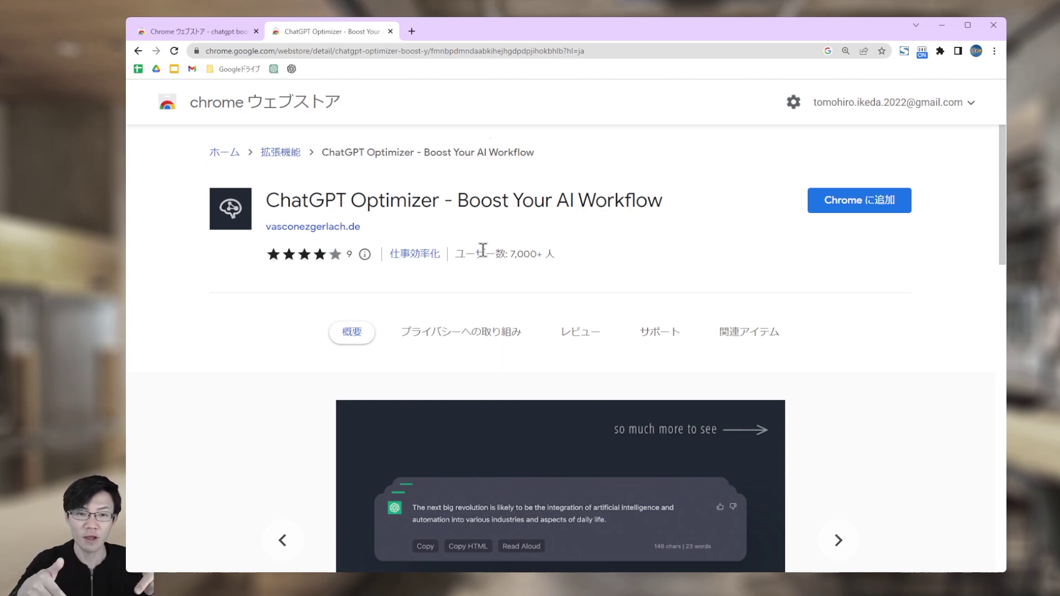
pyautogui.click(855, 206)
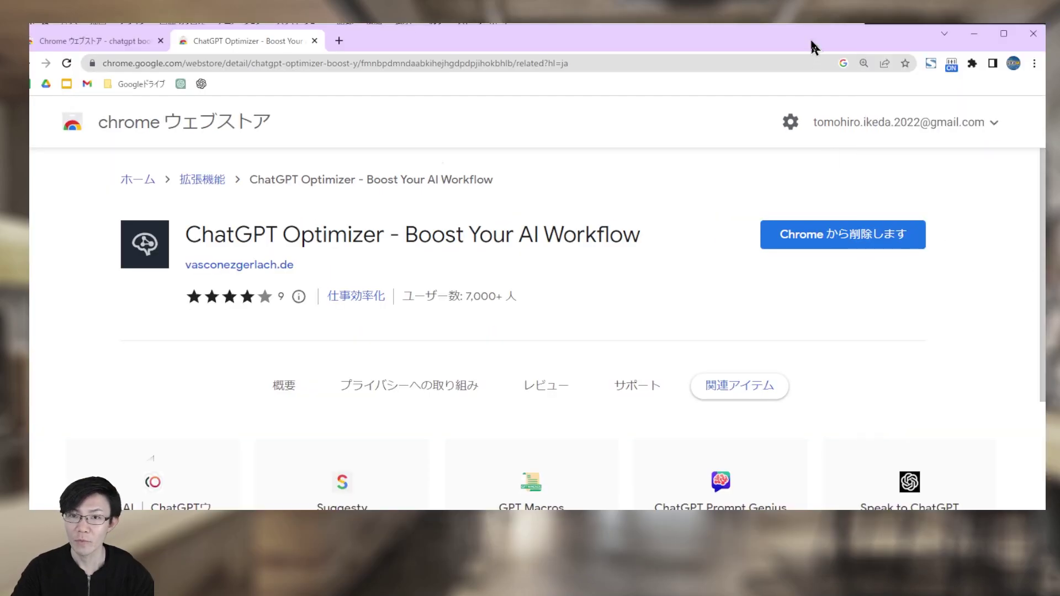
pyautogui.click(971, 64)
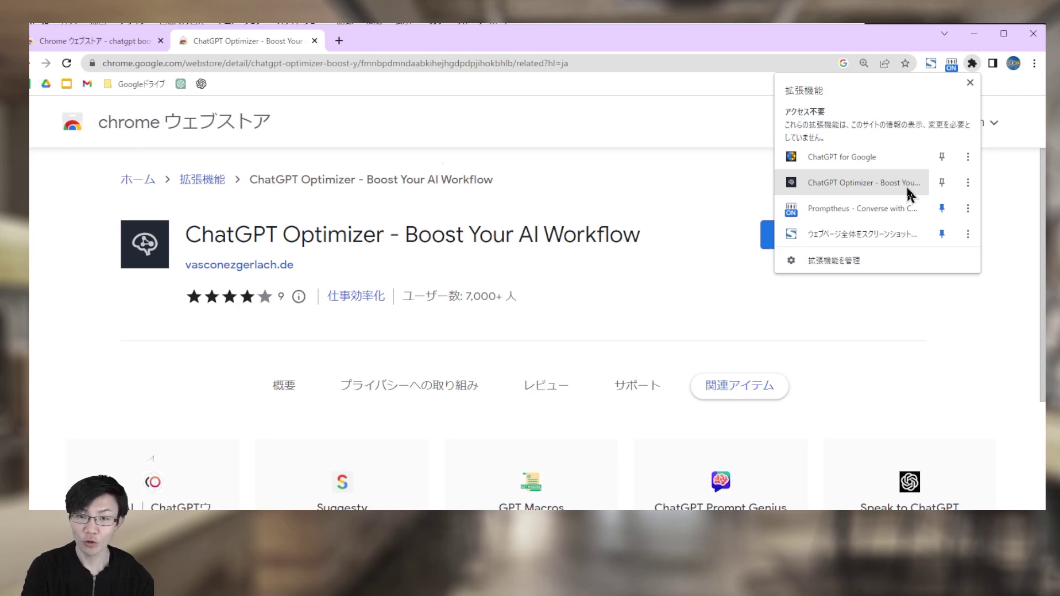
pyautogui.click(976, 178)
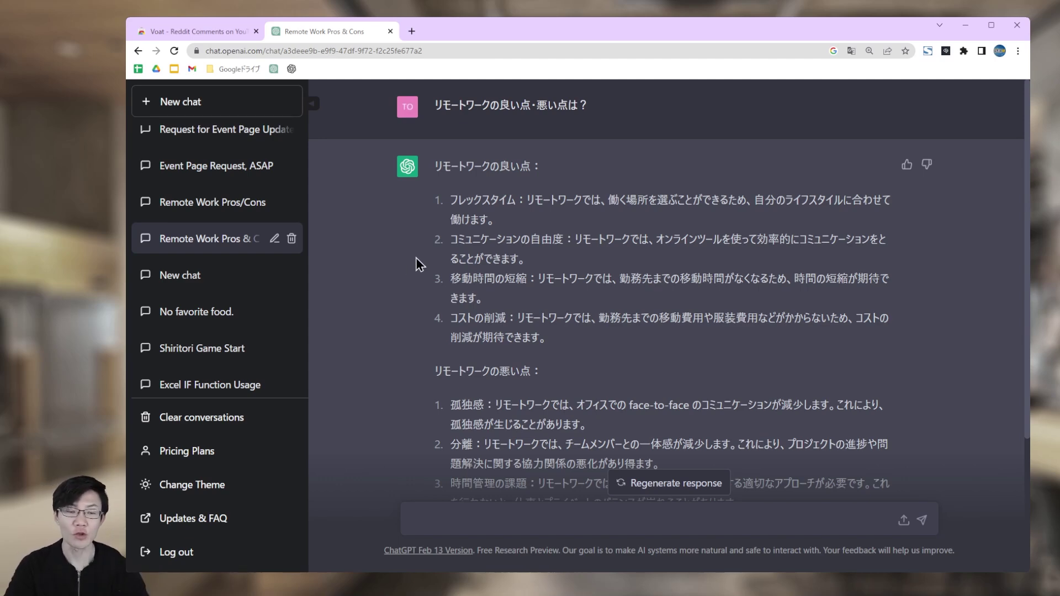
# Step: Copy the remote work pros and cons answer as plain text, try pasting it into the message box, and undo the paste
pyautogui.scroll(-3, 393, 274)
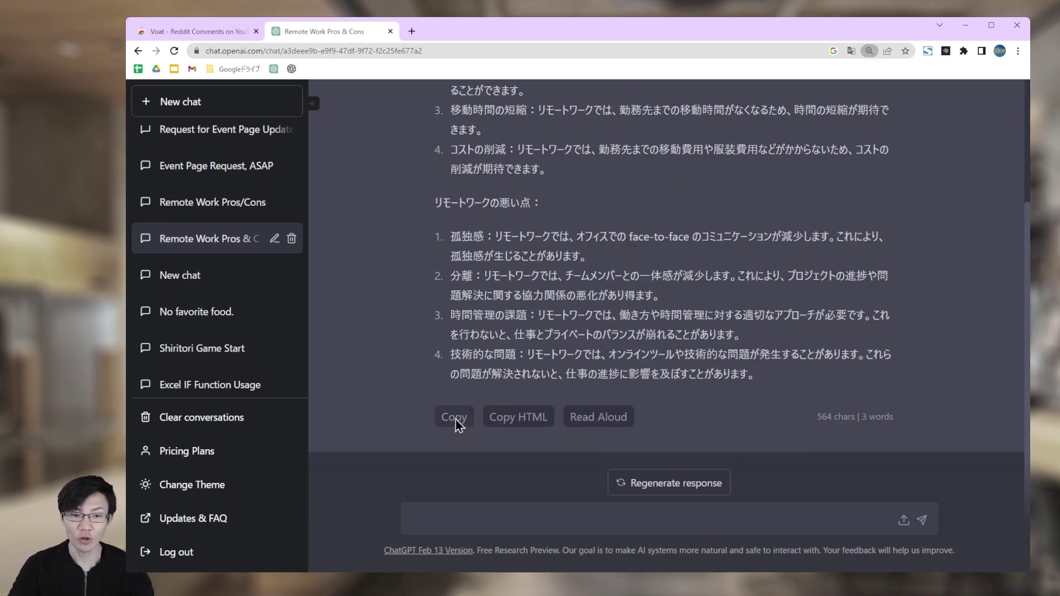
pyautogui.hotkey('ctrl', '+')
pyautogui.hotkey('ctrl', '+')
pyautogui.scroll(-2, 609, 398)
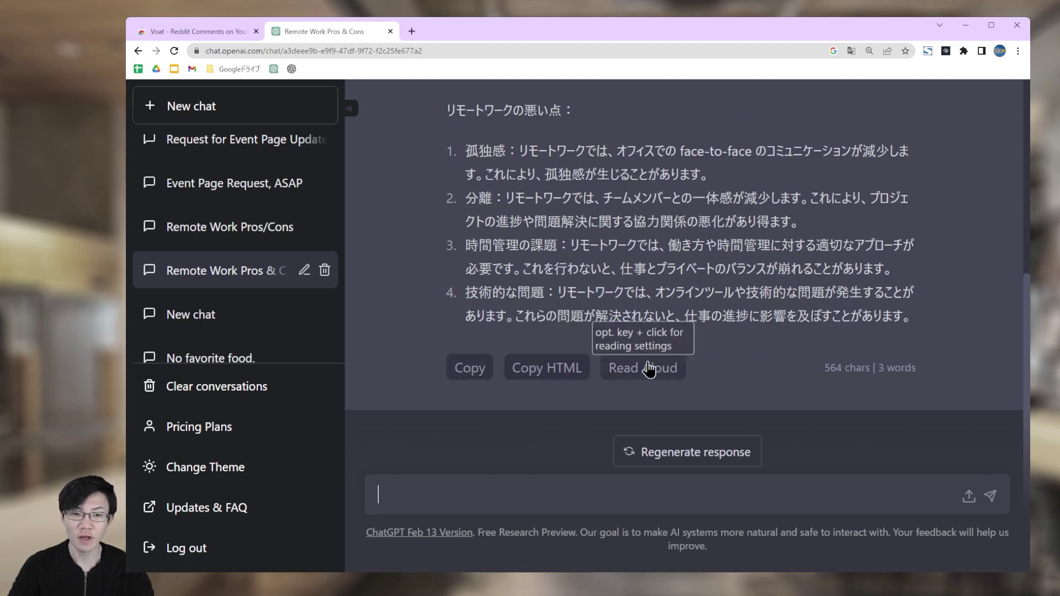
pyautogui.click(476, 369)
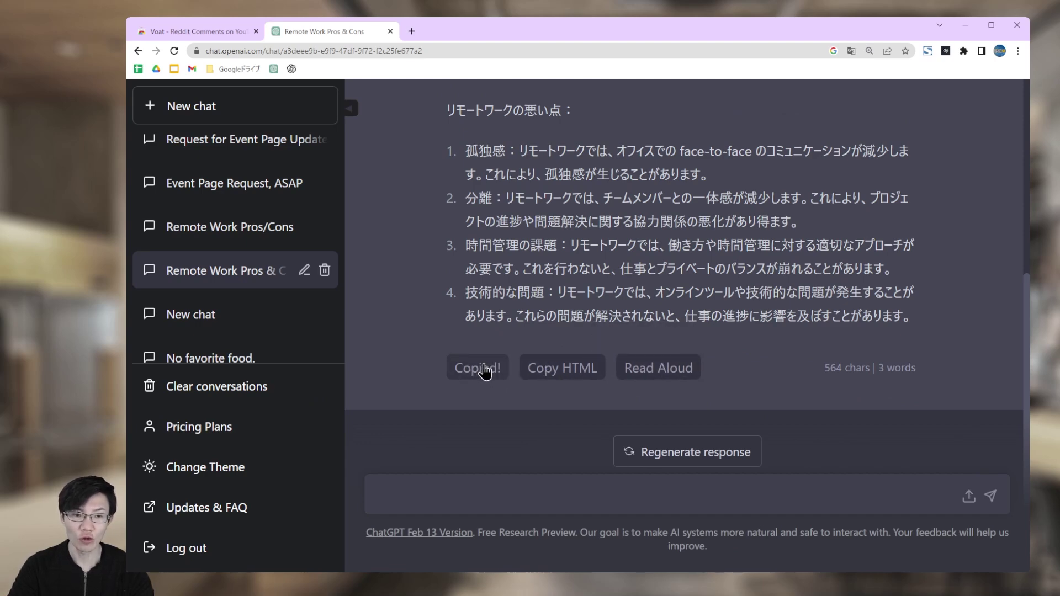
pyautogui.scroll(1, 476, 371)
pyautogui.click(508, 489)
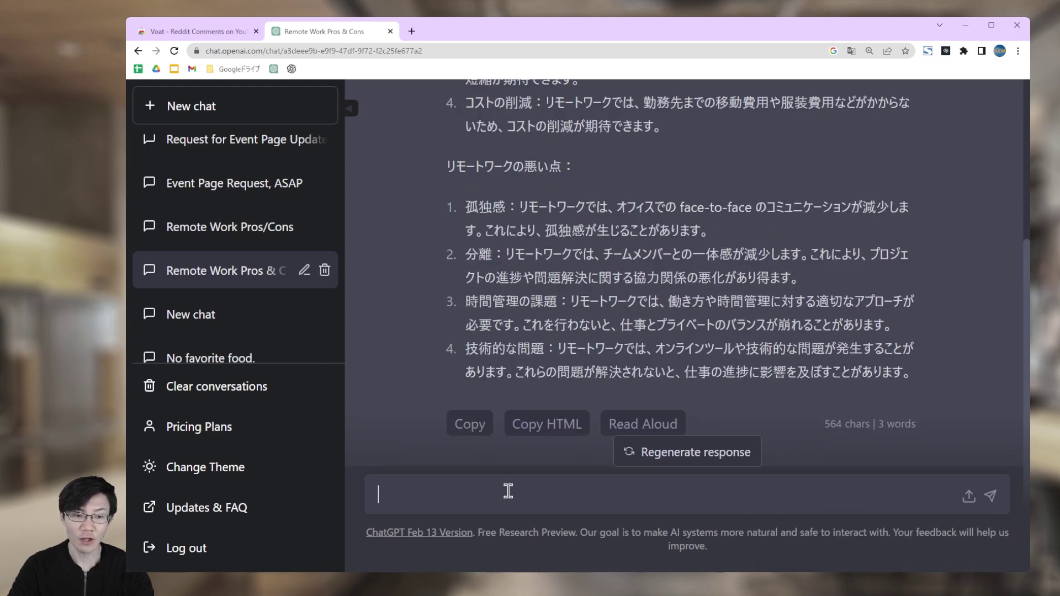
pyautogui.hotkey('ctrl', 'v')
pyautogui.scroll(5, 509, 490)
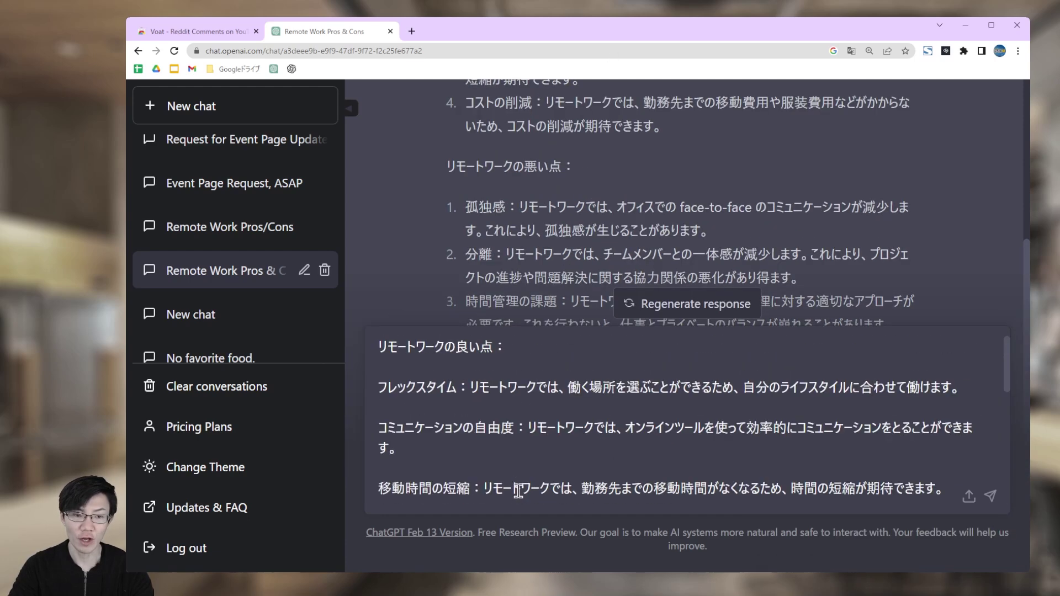
pyautogui.scroll(-5, 513, 485)
pyautogui.hotkey('ctrl', 'z')
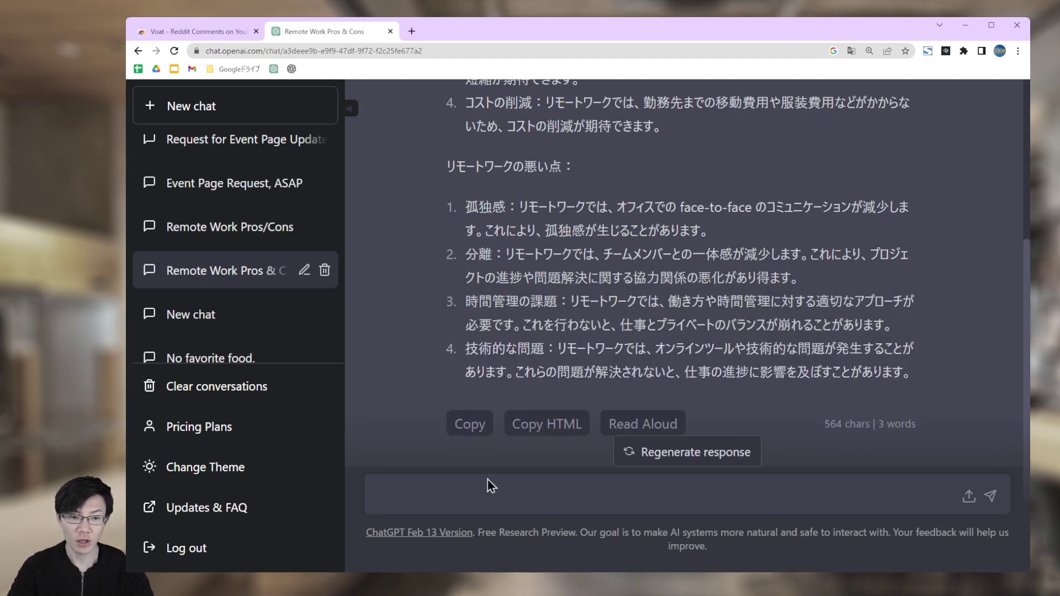
# Step: Paste the copied plain-text answer into the message box again and clear all of it
pyautogui.hotkey('ctrl', 'v')
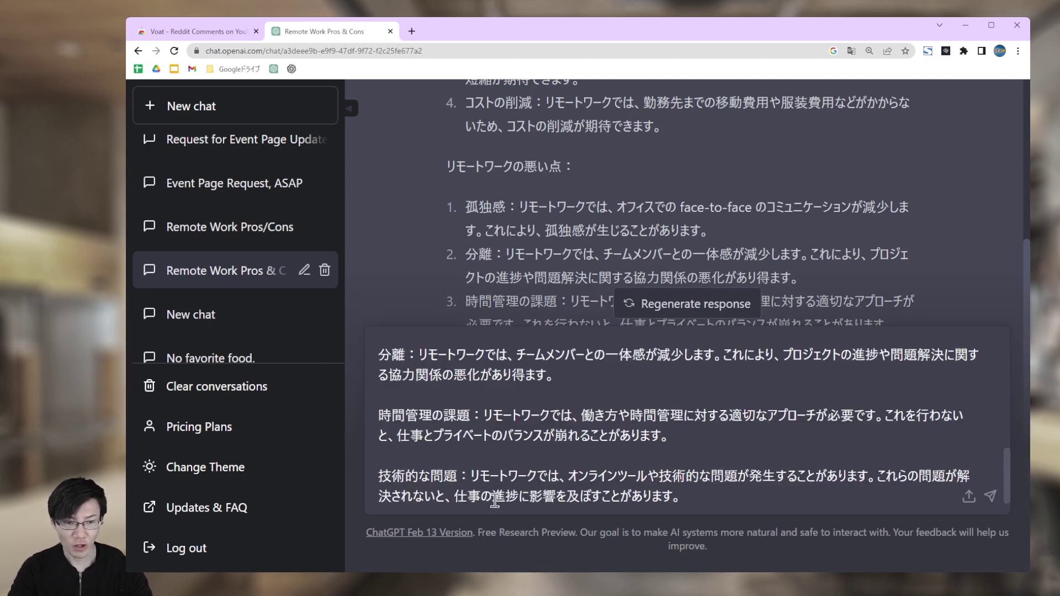
pyautogui.hotkey('ctrl', 'a')
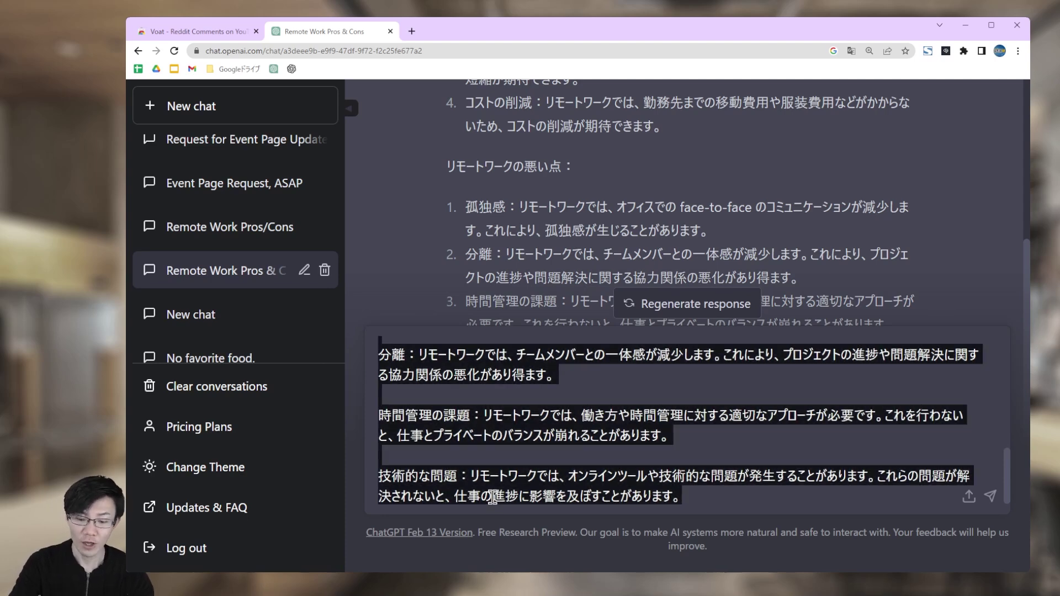
pyautogui.press('BackSpace')
pyautogui.scroll(-1, 507, 408)
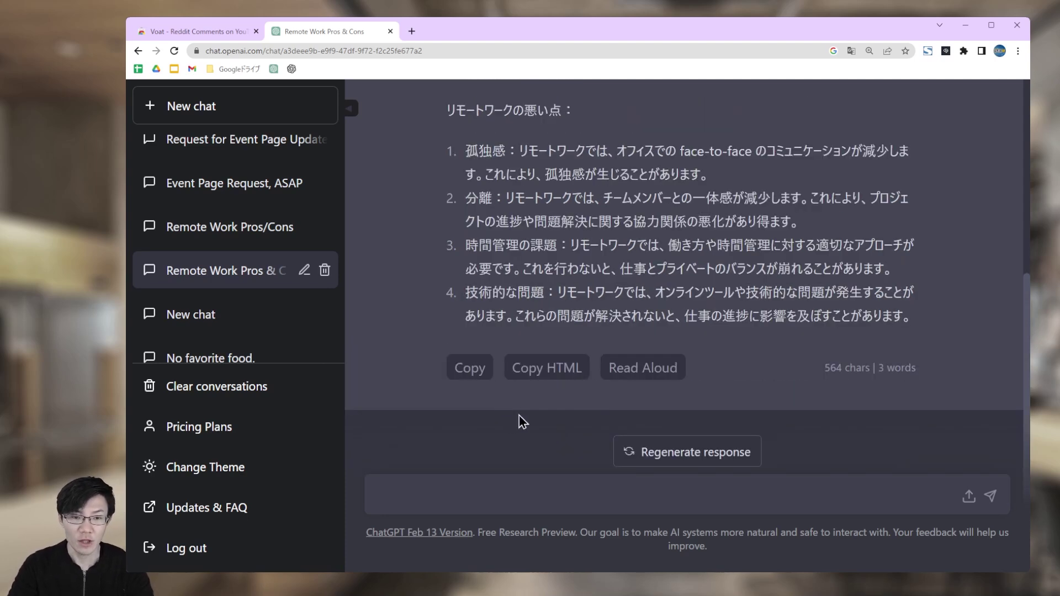
# Step: Copy the answer as HTML, paste the tagged text into the message box to inspect it, and undo the paste
pyautogui.click(551, 374)
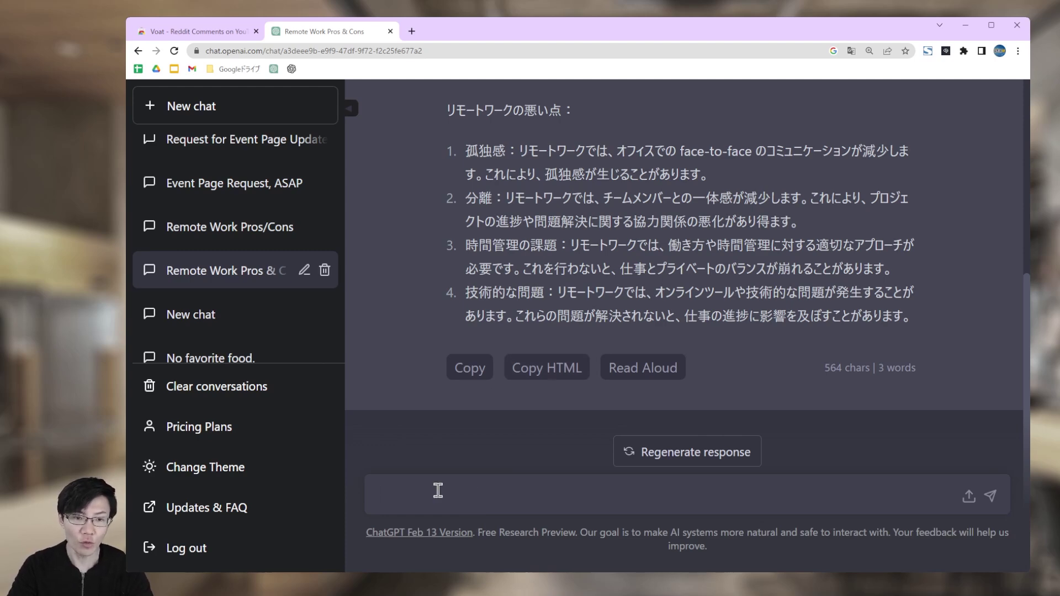
pyautogui.hotkey('ctrl', 'v')
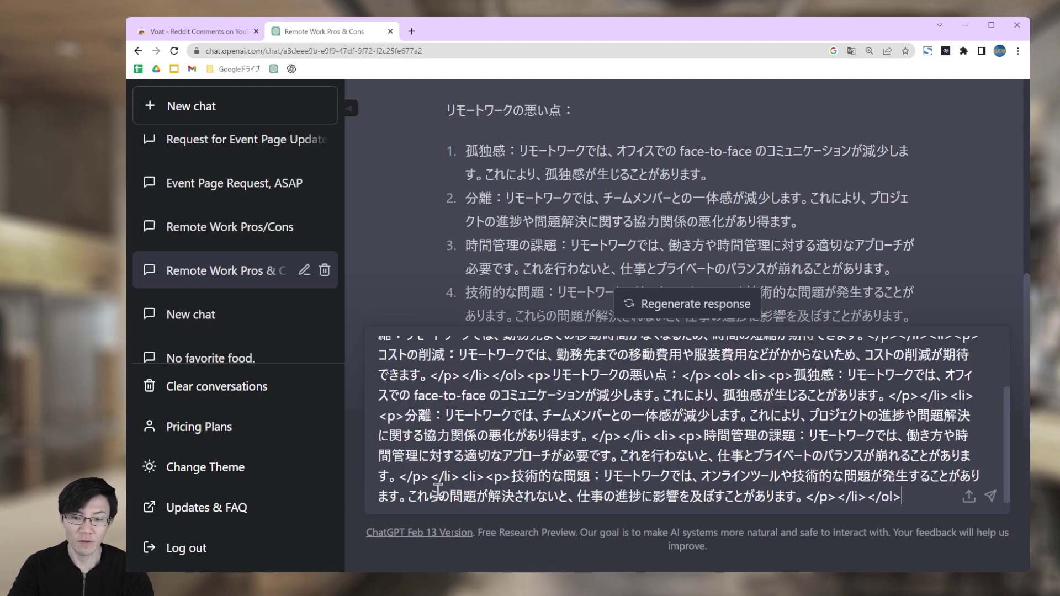
pyautogui.scroll(2, 569, 478)
pyautogui.click(422, 366)
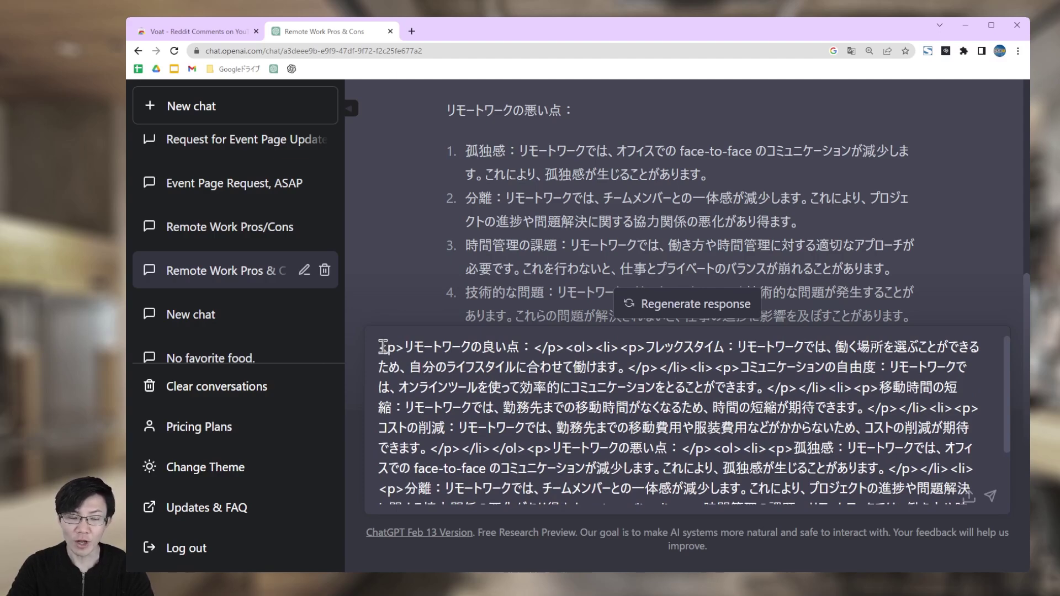
pyautogui.click(405, 346)
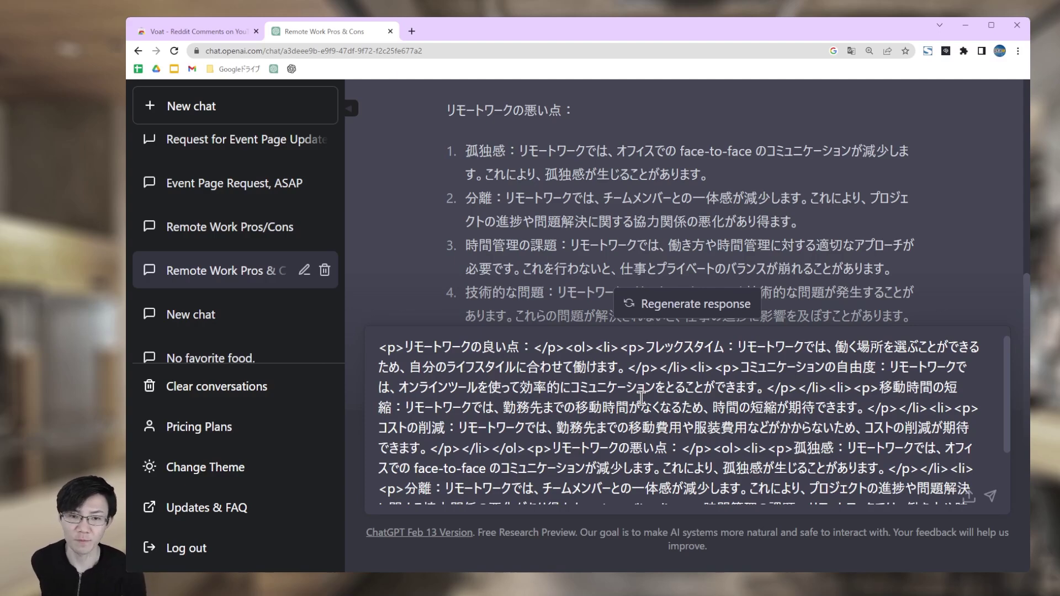
pyautogui.hotkey('ctrl', 'z')
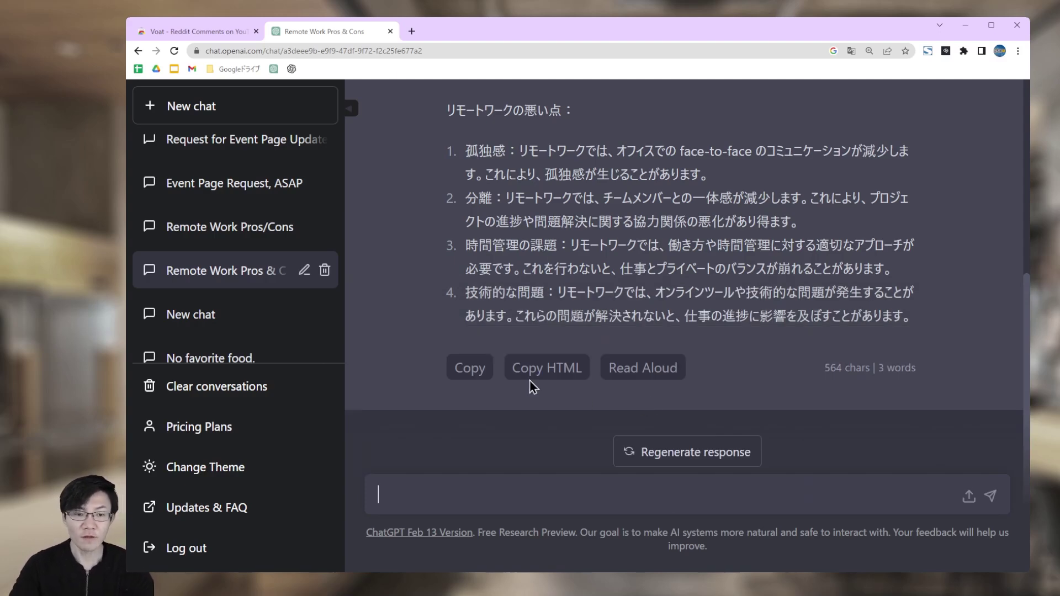
# Step: Copy the answer as plain text once more, paste it for comparison with the HTML version, and empty the message box
pyautogui.click(484, 371)
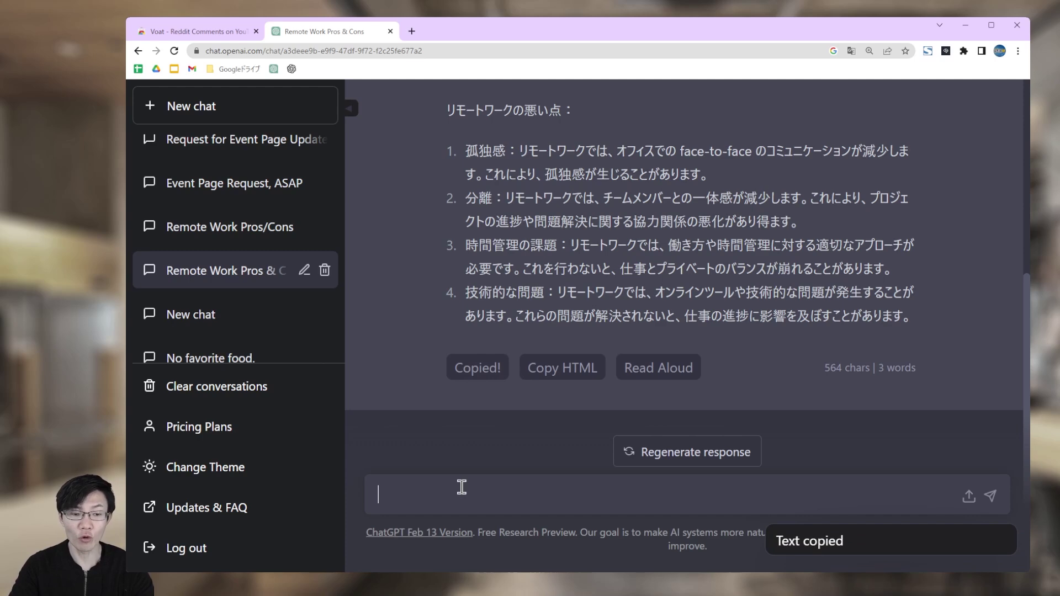
pyautogui.hotkey('ctrl', 'v')
pyautogui.hotkey('ctrl', 'a')
pyautogui.press('BackSpace')
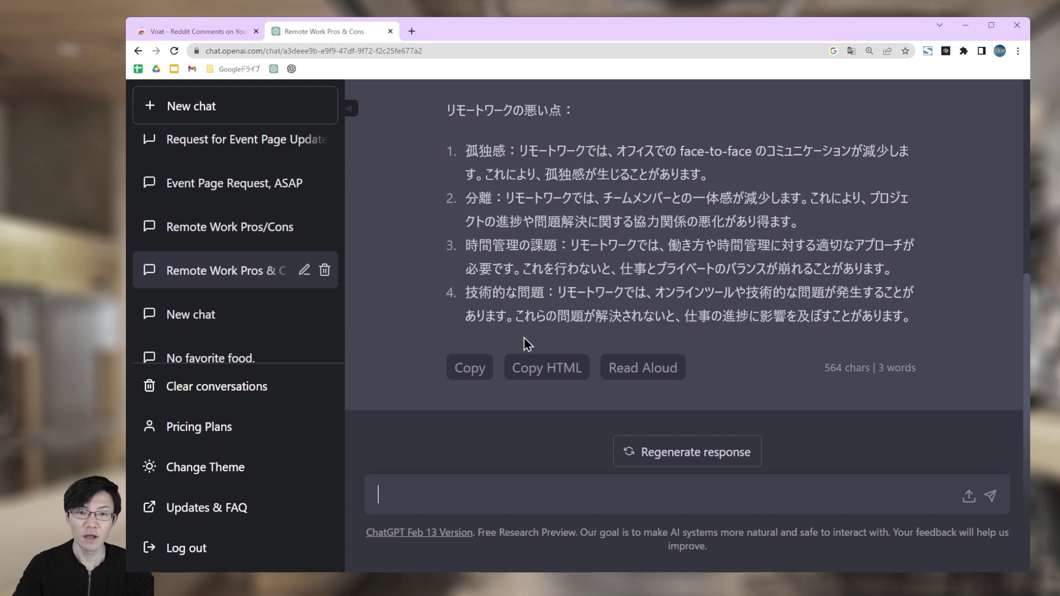
# Step: Have the remote work answer read aloud and stop the playback
pyautogui.click(651, 382)
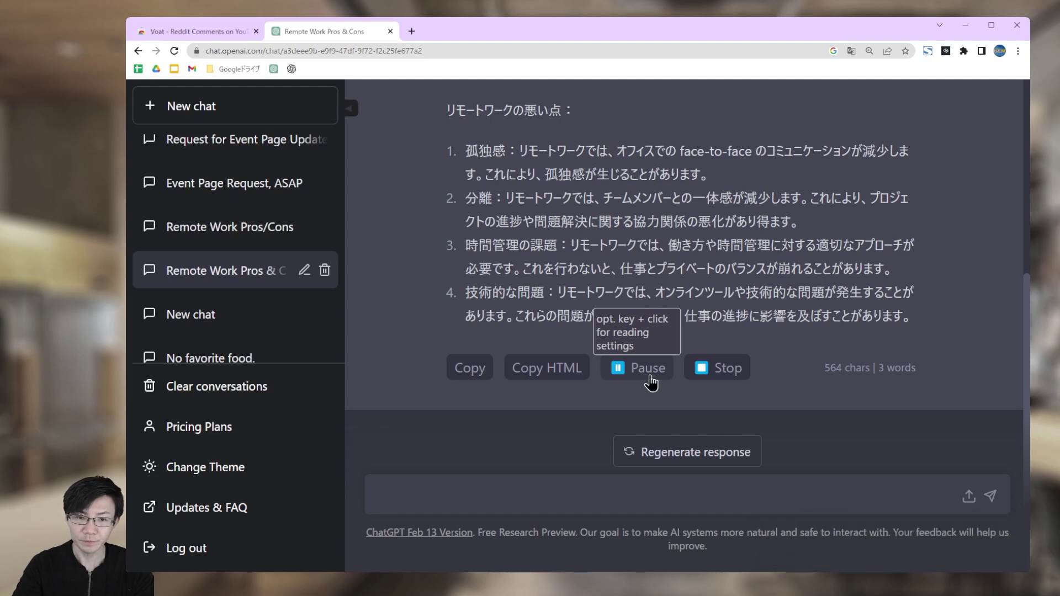
pyautogui.click(710, 381)
pyautogui.scroll(7, 684, 381)
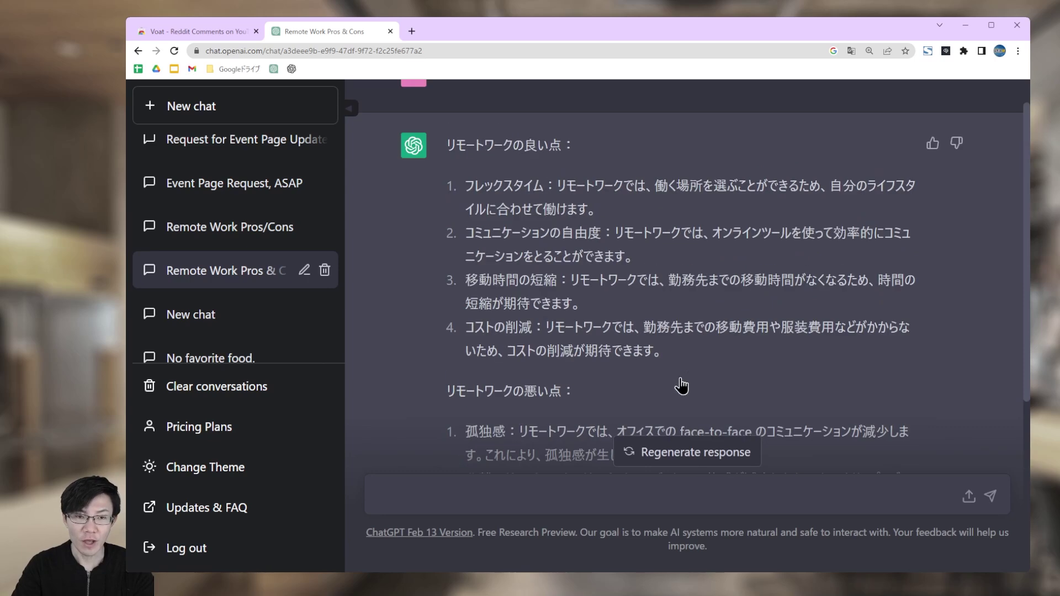
pyautogui.scroll(-4, 610, 239)
pyautogui.scroll(-4, 502, 335)
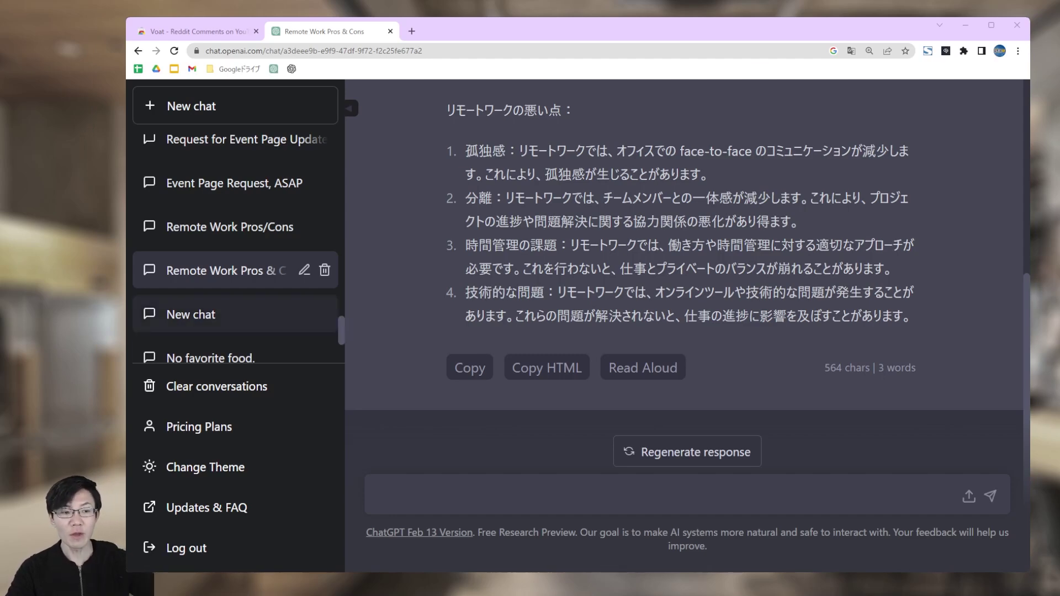
# Step: Change the ChatGPT theme to Messenger and close the theme chooser
pyautogui.scroll(4, 615, 298)
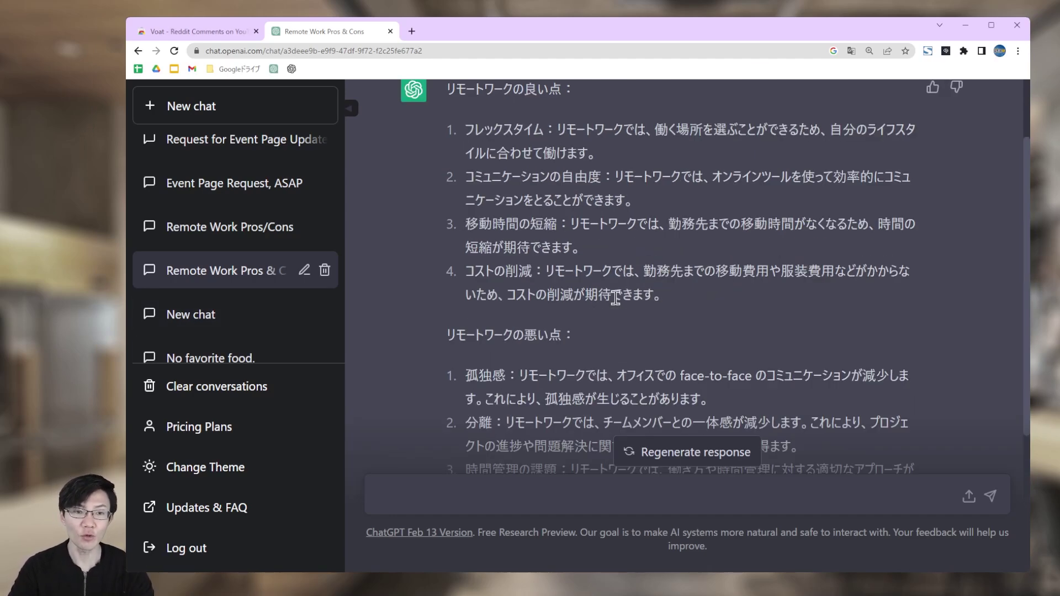
pyautogui.hotkey('ctrl', '-')
pyautogui.hotkey('ctrl', '-')
pyautogui.hotkey('ctrl', '-')
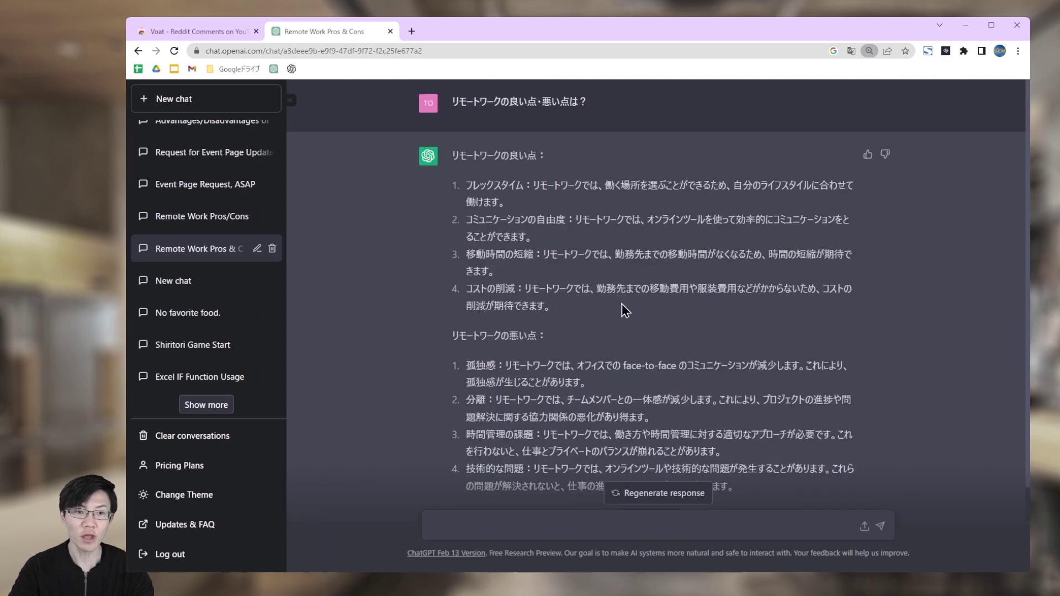
pyautogui.click(211, 507)
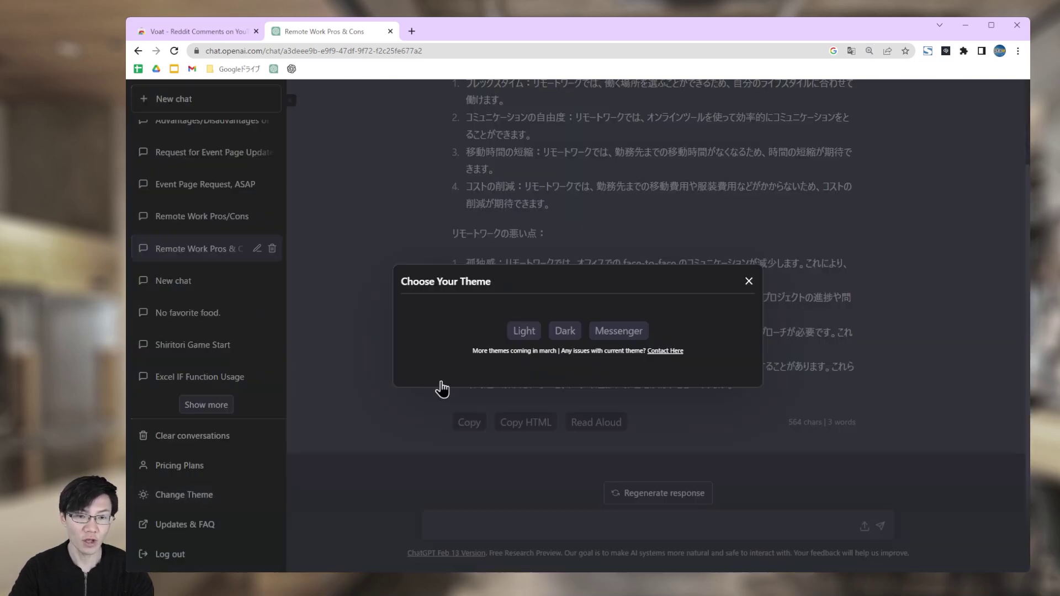
pyautogui.hotkey('ctrl', '+')
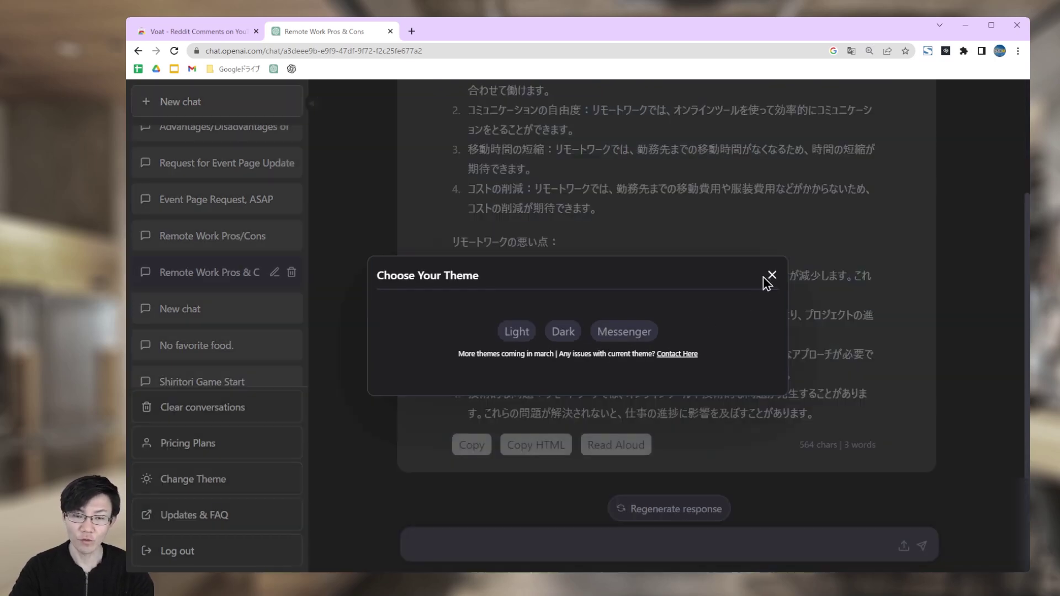
pyautogui.click(771, 276)
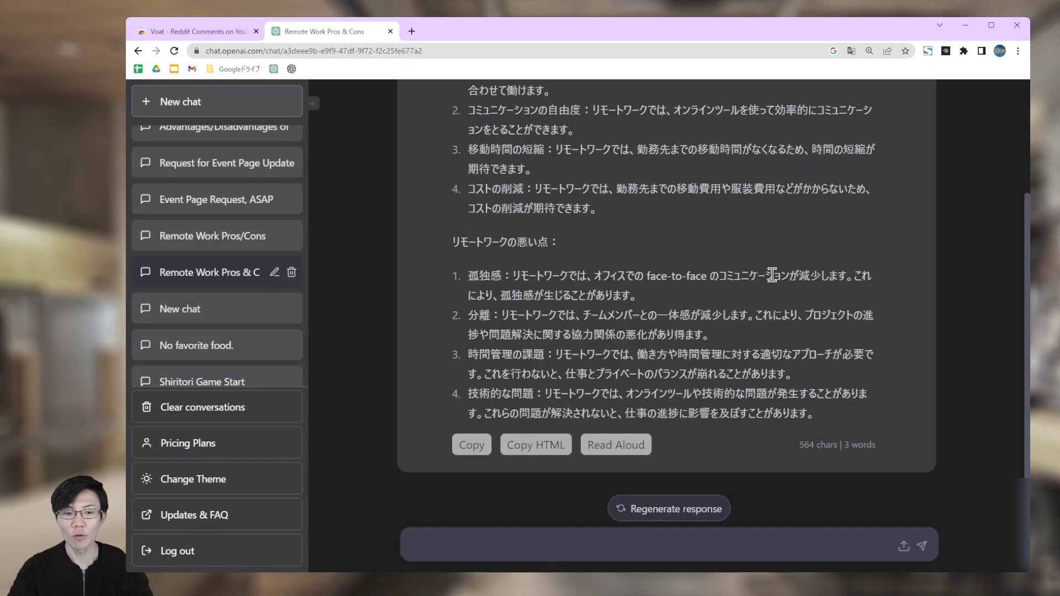
# Step: Examine how the question and answer bubbles of the conversation look in the Messenger theme
pyautogui.scroll(3, 597, 373)
pyautogui.scroll(3, 500, 241)
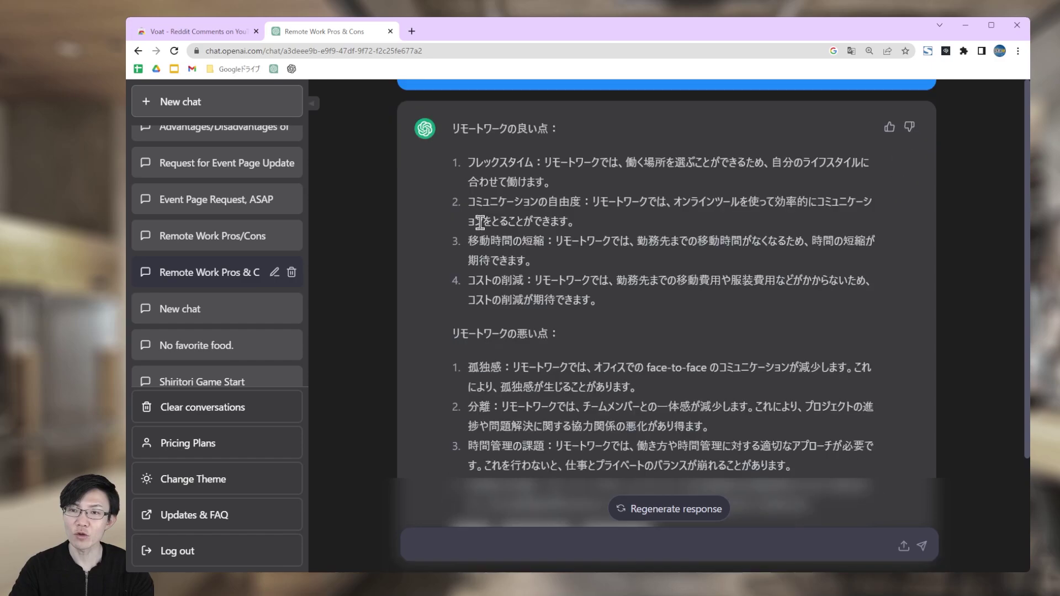
pyautogui.scroll(-3, 528, 104)
pyautogui.scroll(3, 552, 164)
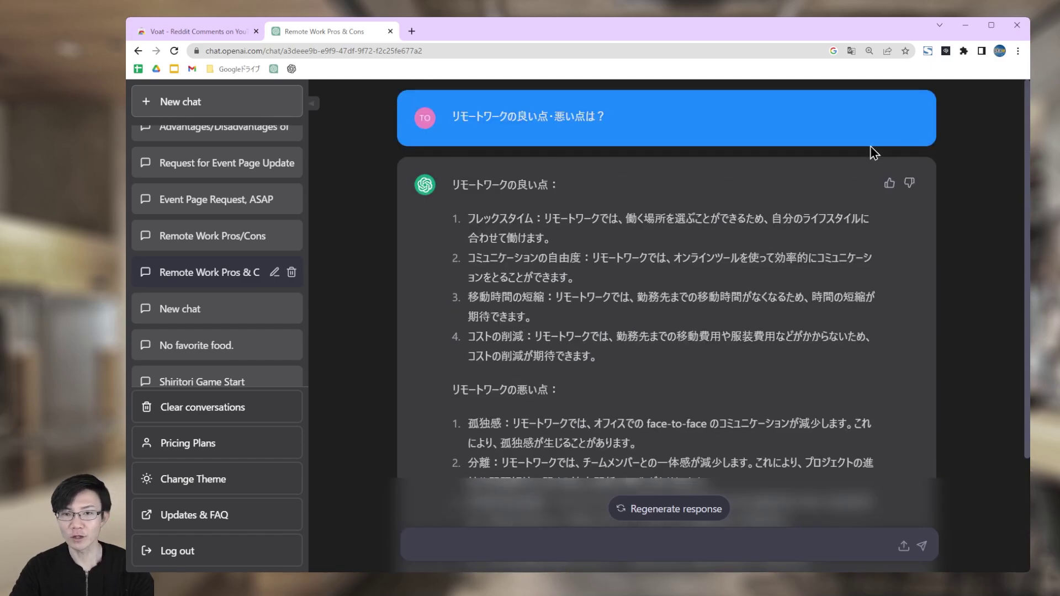
pyautogui.scroll(-3, 734, 183)
pyautogui.scroll(3, 603, 538)
pyautogui.scroll(-3, 607, 547)
# Step: Send the follow-up question "孤独感を解消するには？" in the remote work conversation
pyautogui.write('ukan')
pyautogui.press('space')
pyautogui.press('Return')
pyautogui.write('wo')
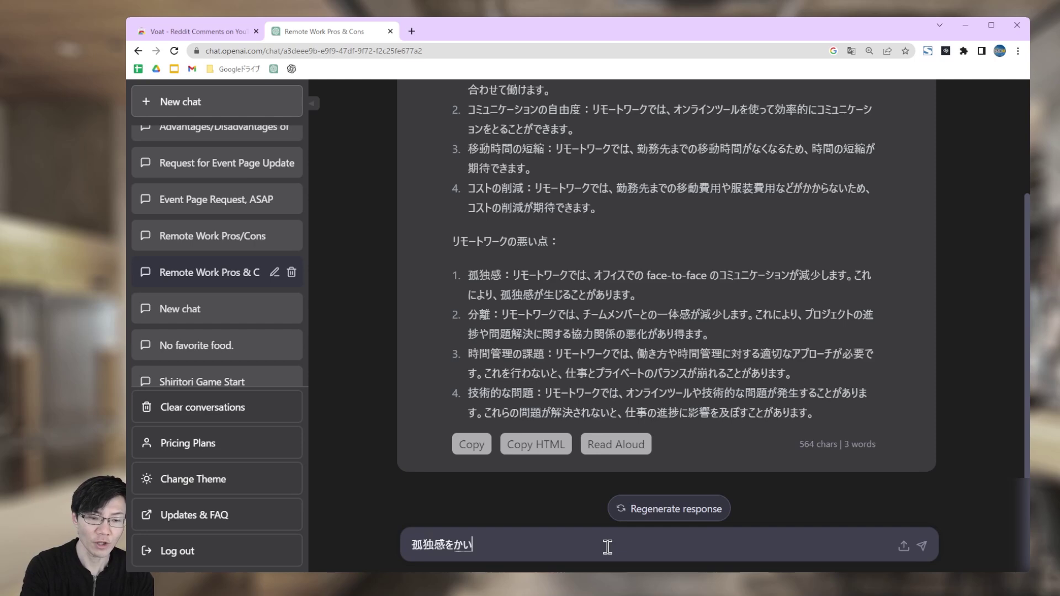
pyautogui.write('ou')
pyautogui.press('space')
pyautogui.write('suruniha')
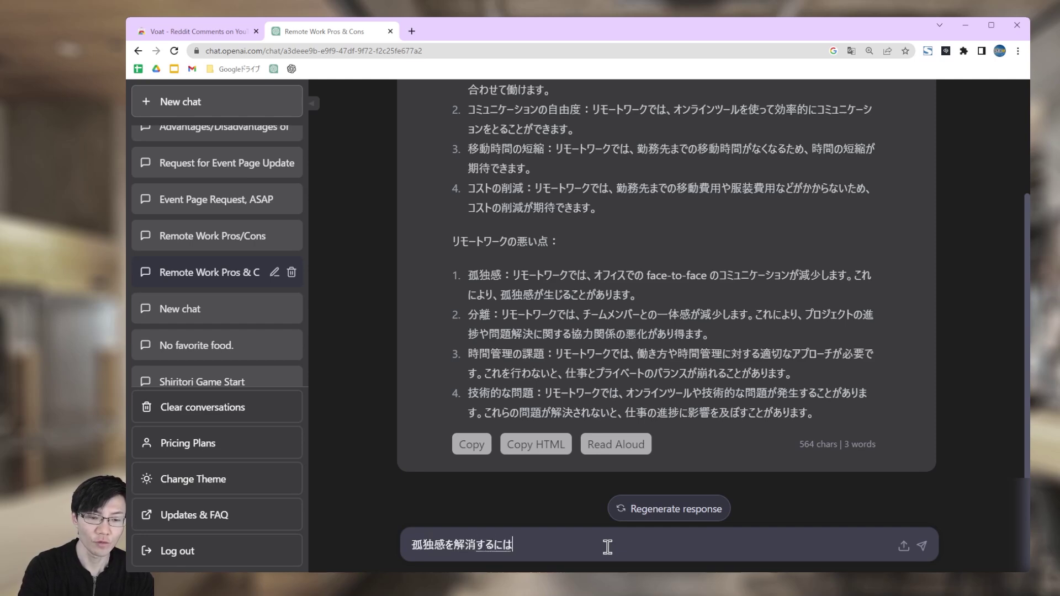
pyautogui.write('?')
pyautogui.press('Return')
pyautogui.press('Return')
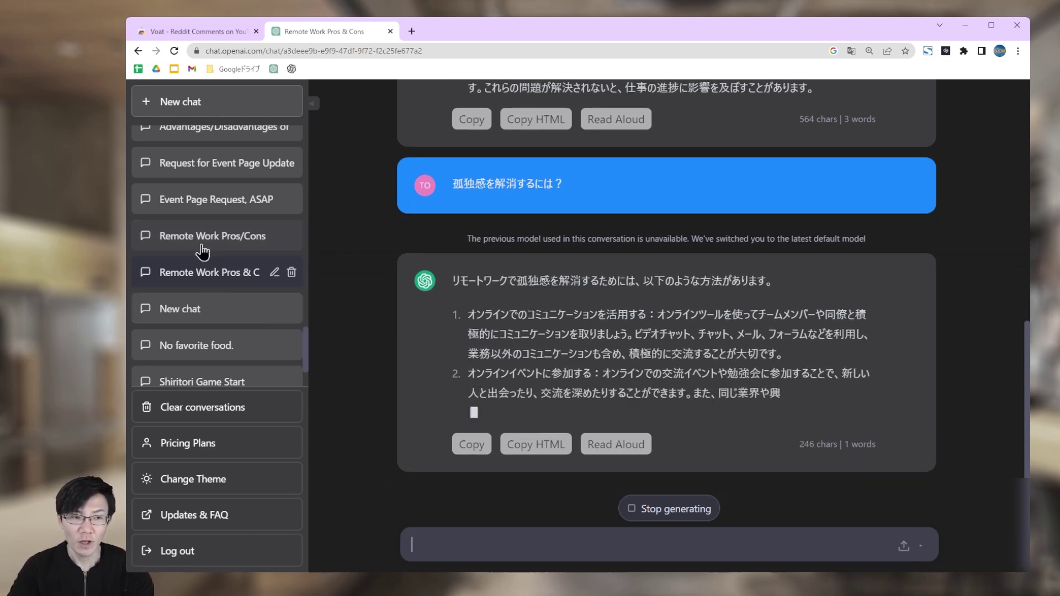
pyautogui.scroll(2, 215, 258)
pyautogui.scroll(1, 223, 204)
pyautogui.scroll(-5, 220, 248)
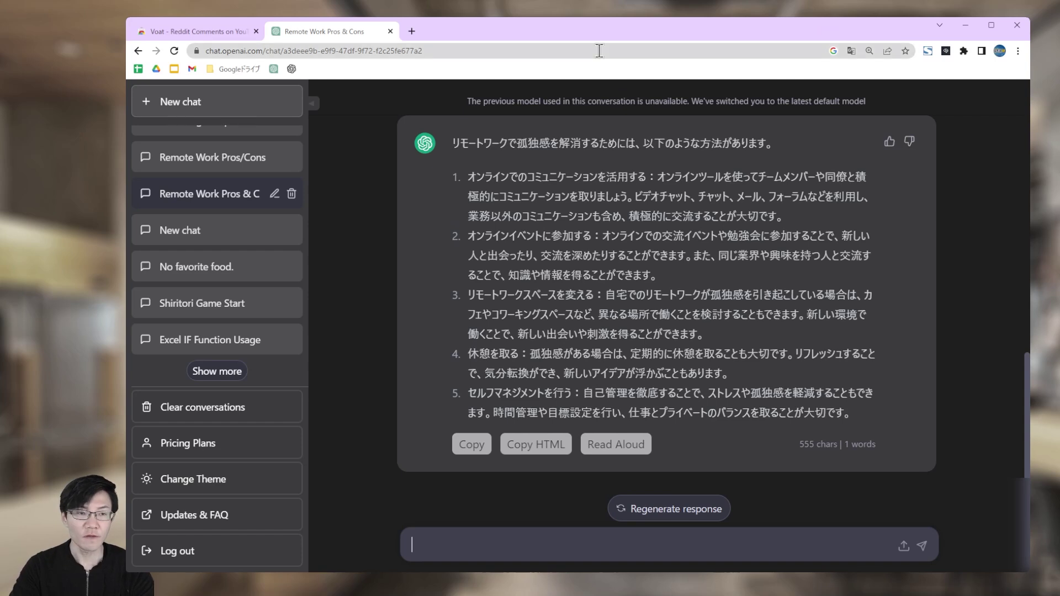
# Step: Ask "リモートワークをうまく使うには？" in a new ChatGPT conversation through the address bar's ChatGPT Optimizer "gpt" search
pyautogui.click(529, 54)
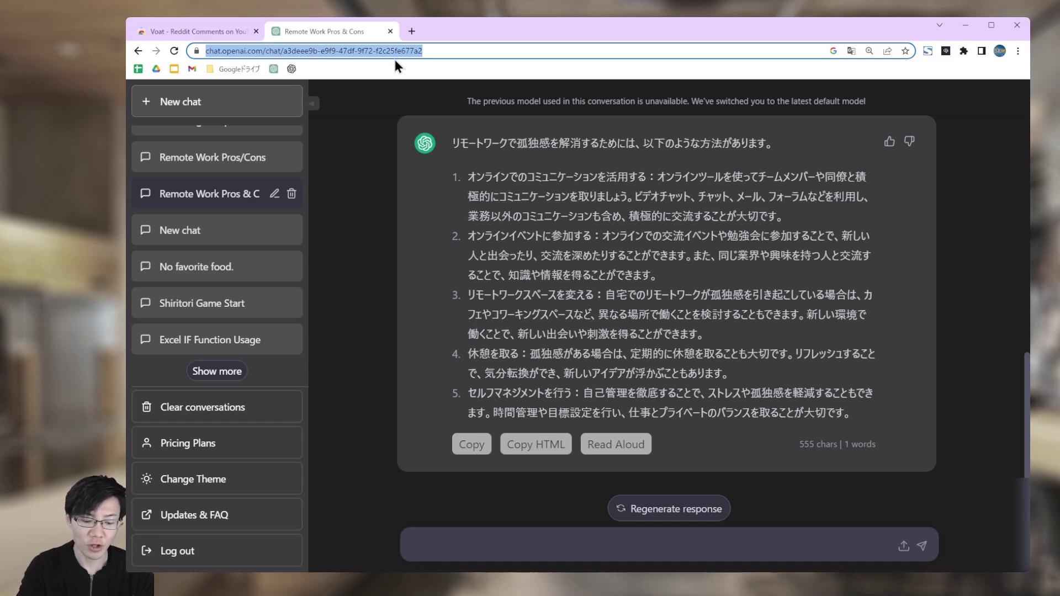
pyautogui.write('gpt')
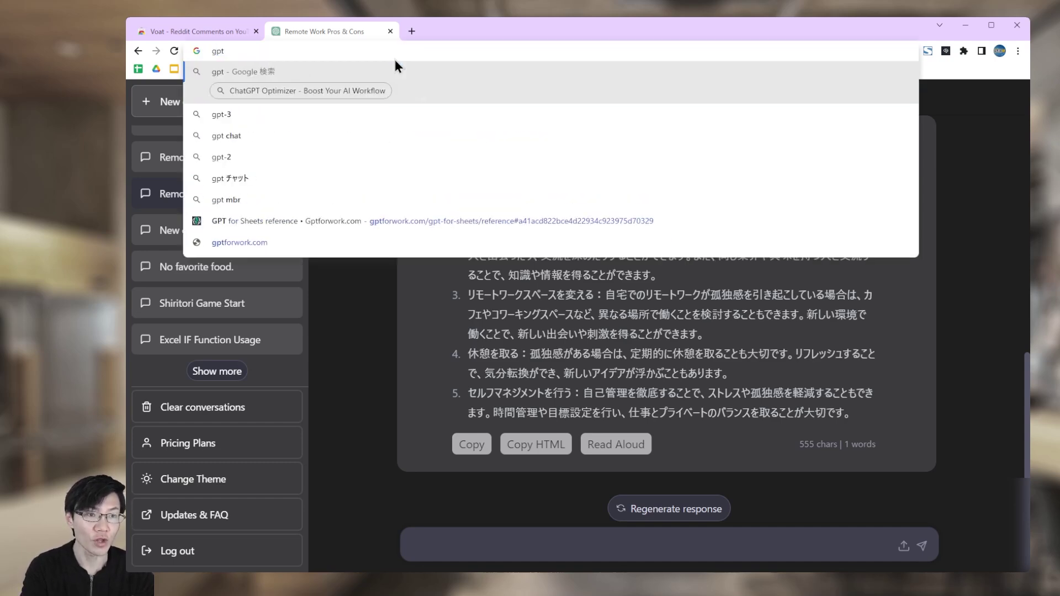
pyautogui.press('Tab')
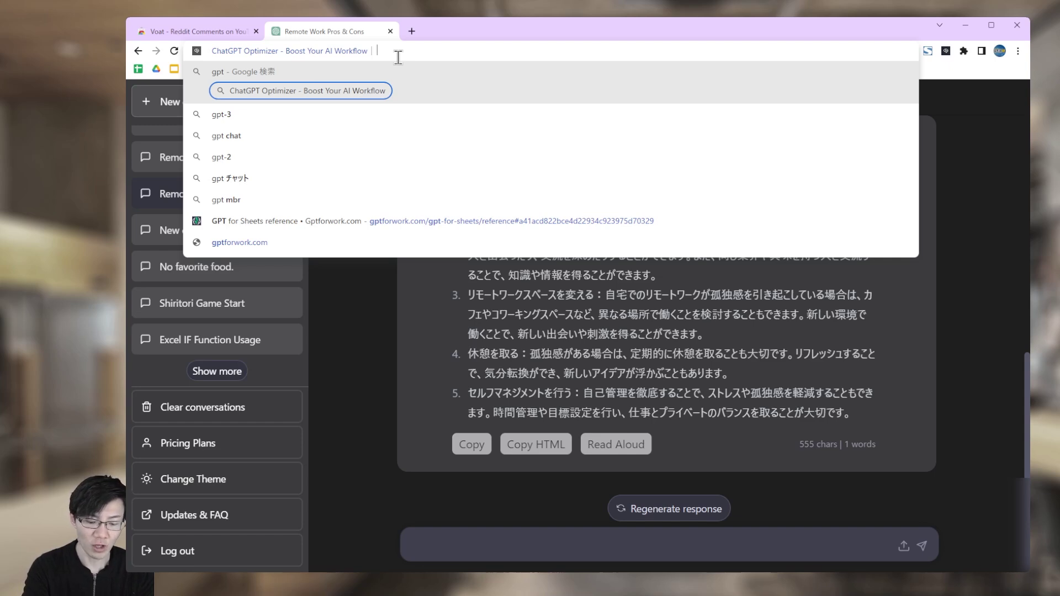
pyautogui.write('りもーと')
pyautogui.write('ワークをうまくt')
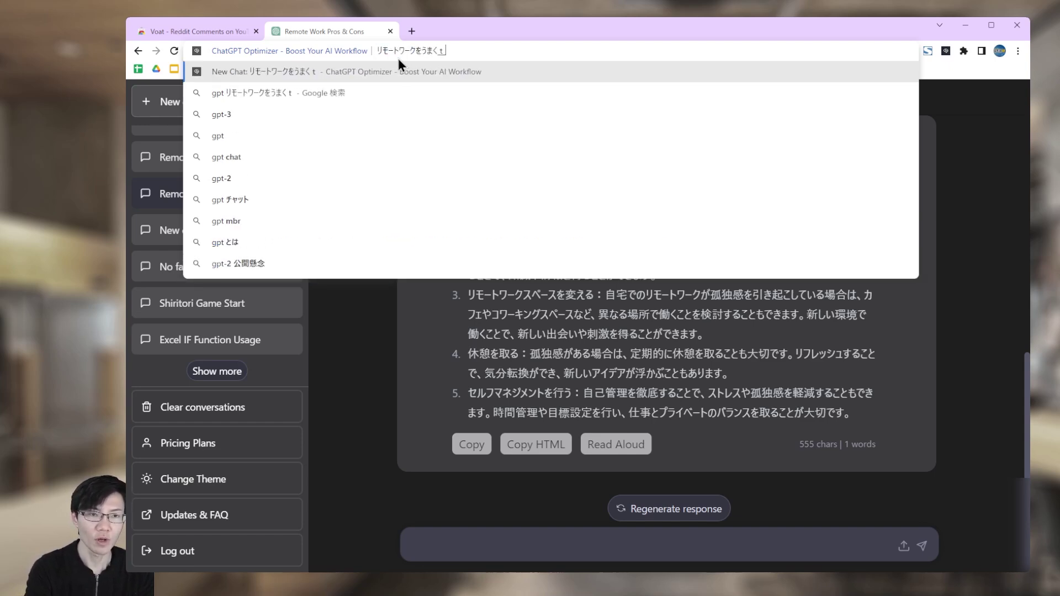
pyautogui.write('sukau')
pyautogui.press('Return')
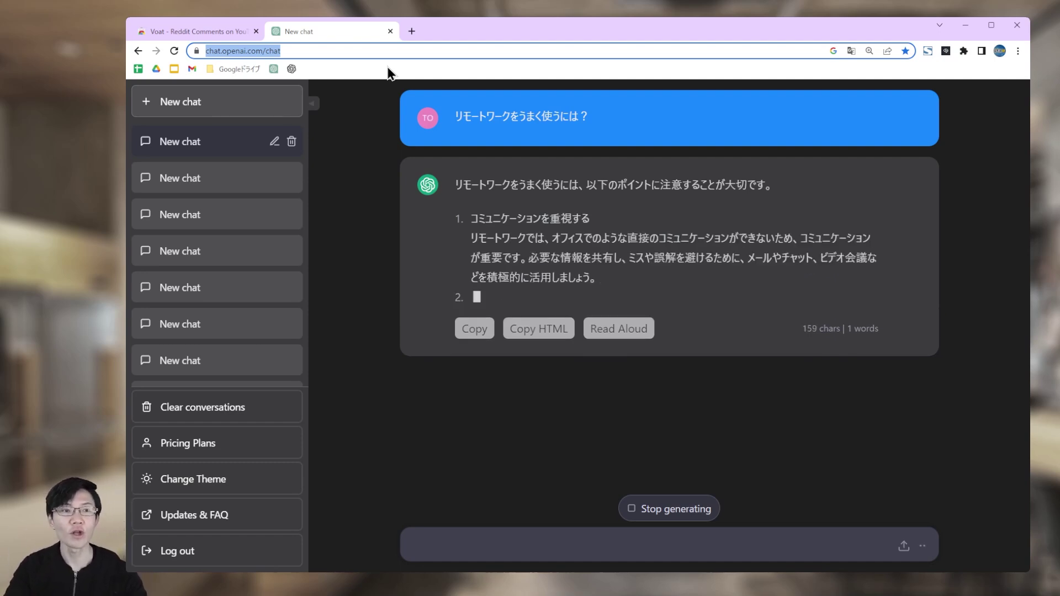
pyautogui.write('gpt g')
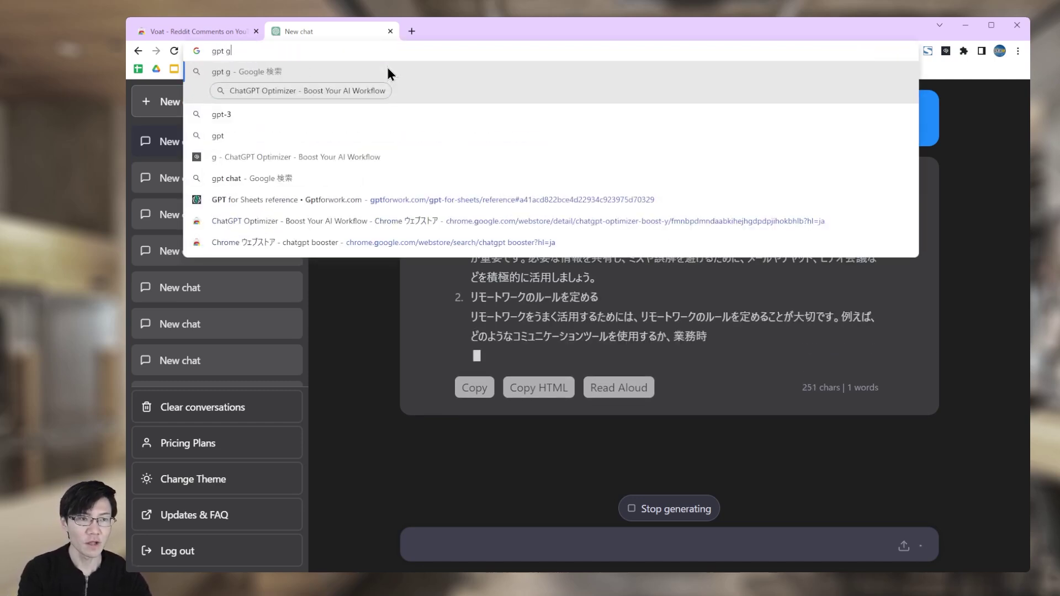
pyautogui.press('BackSpace')
pyautogui.press('Tab')
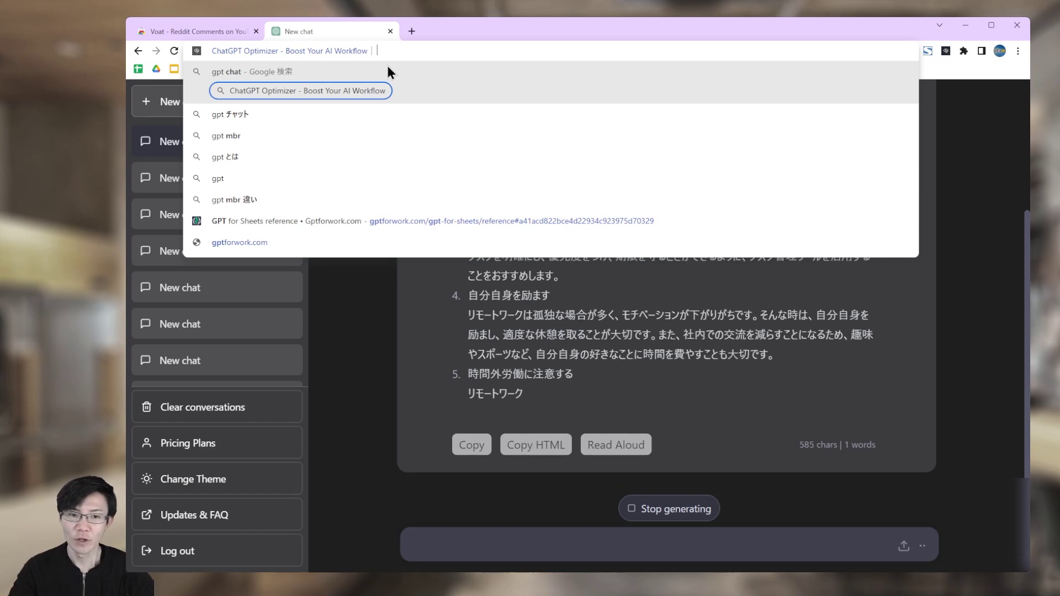
pyautogui.click(558, 331)
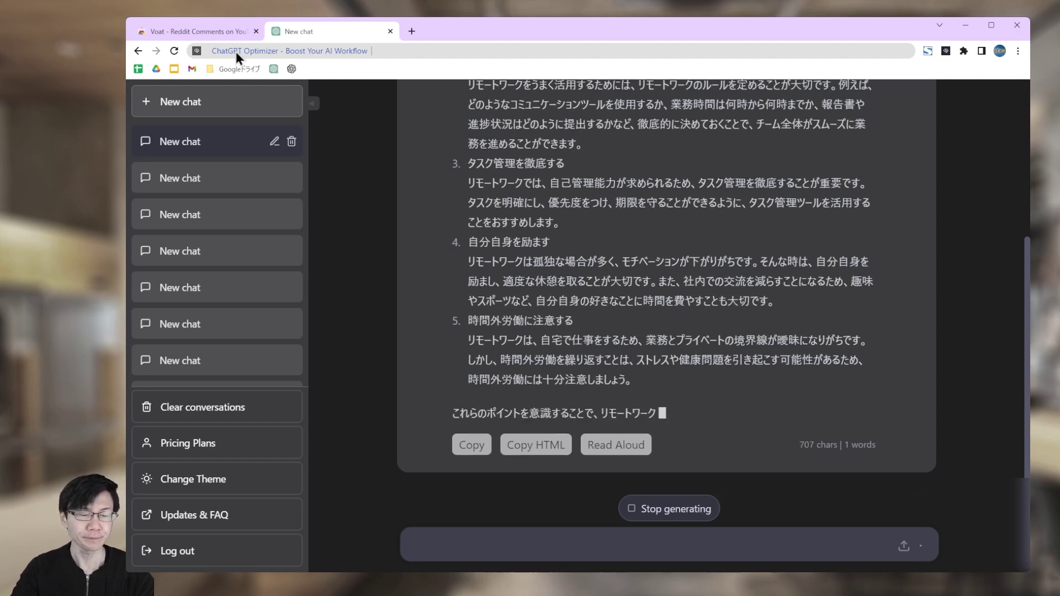
# Step: Return to the Voat extension's Chrome Web Store page and read the opening sentence of its overview (概要)
pyautogui.click(205, 31)
pyautogui.scroll(-10, 388, 334)
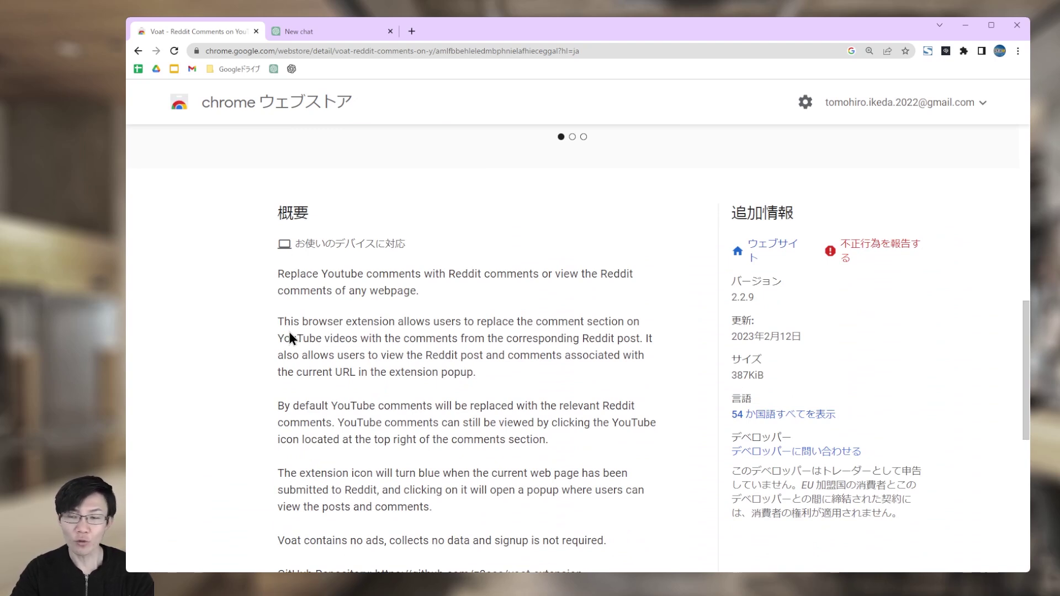
pyautogui.moveTo(277, 275); pyautogui.dragTo(442, 291)
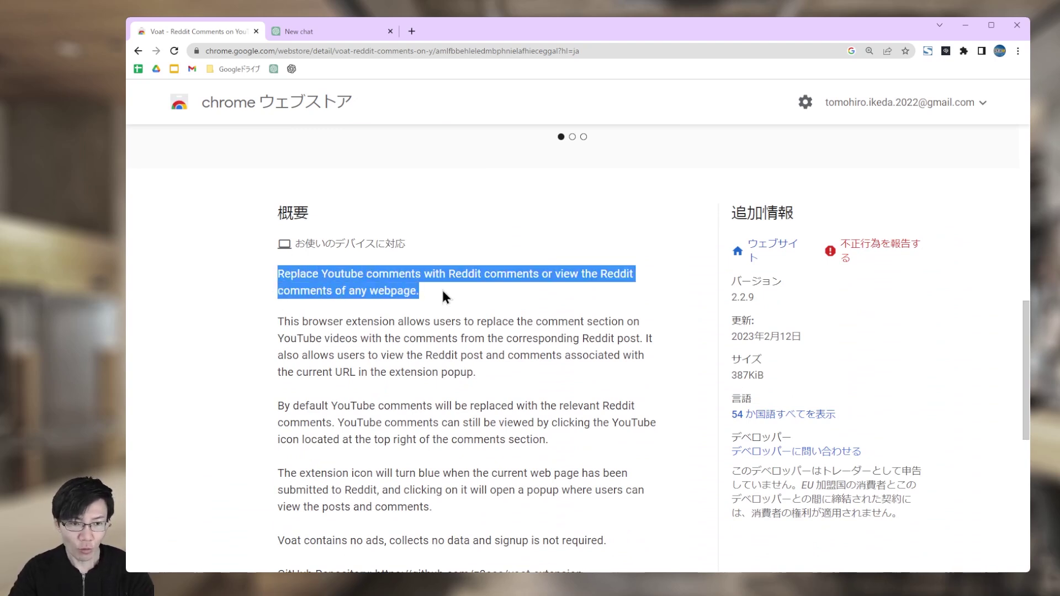
pyautogui.click(444, 291)
pyautogui.moveTo(277, 274); pyautogui.dragTo(404, 290)
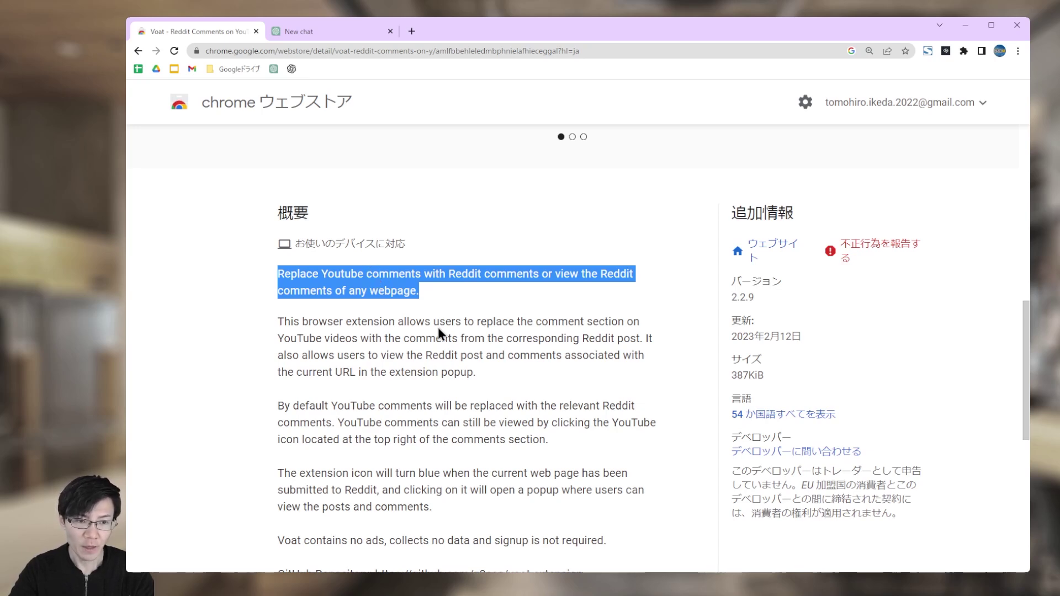
pyautogui.click(818, 357)
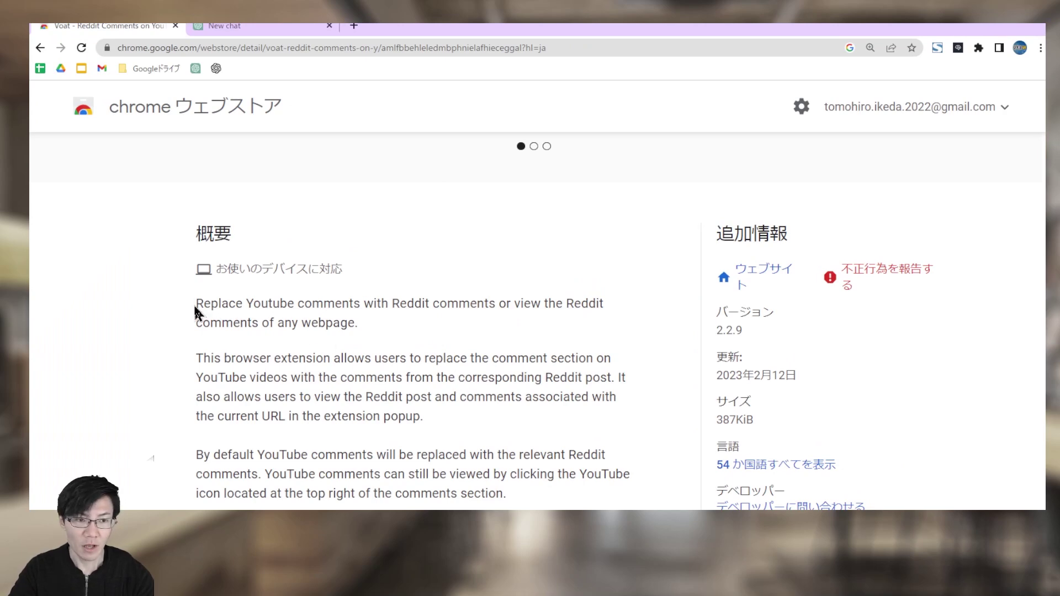
# Step: Send the overview's opening sentence "Replace Youtube comments with Reddit comments or view the Reddit comments of any webpage." to ChatGPT with GPT Prompt
pyautogui.moveTo(278, 274); pyautogui.dragTo(413, 290)
pyautogui.moveTo(356, 323); pyautogui.dragTo(365, 323)
pyautogui.rightClick(319, 313)
pyautogui.press('Escape')
pyautogui.moveTo(195, 302); pyautogui.dragTo(402, 331)
pyautogui.rightClick(320, 319)
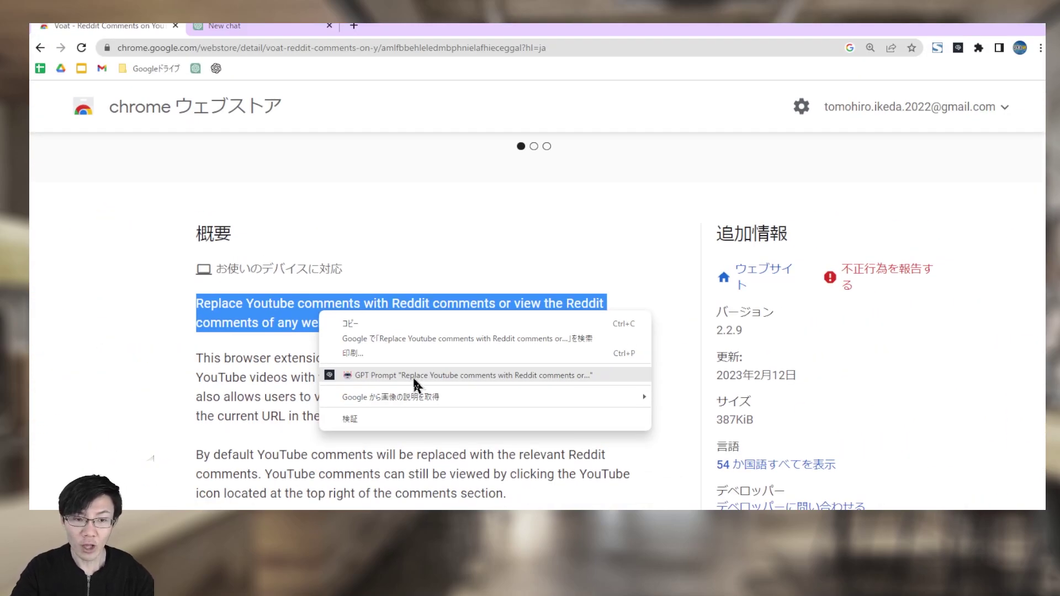
pyautogui.click(414, 376)
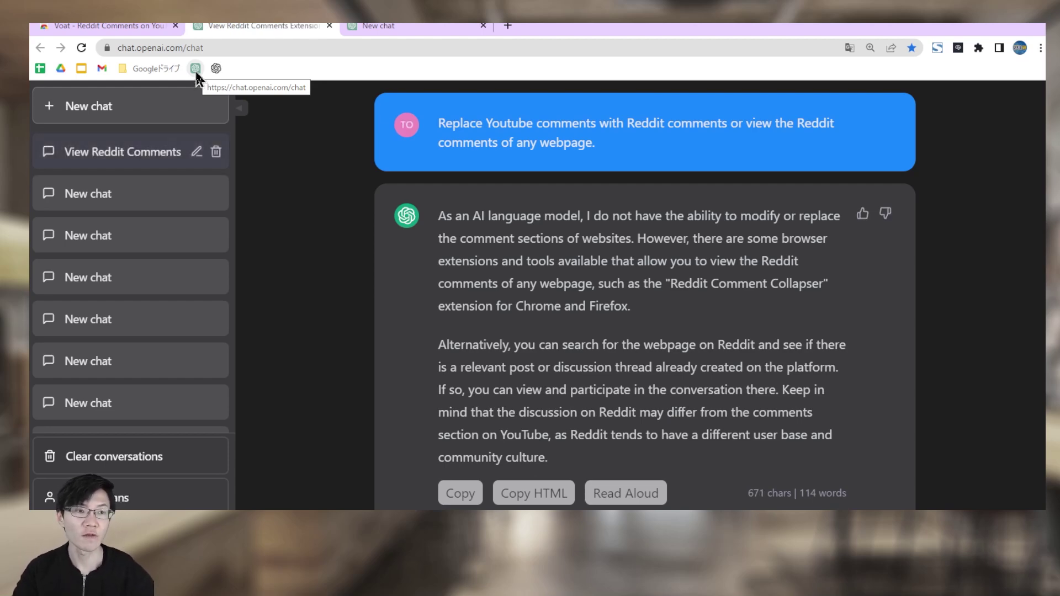
# Step: Send the Voat overview paragraph starting "By default YouTube comments will be replaced" to ChatGPT with GPT Prompt
pyautogui.click(132, 28)
pyautogui.scroll(-3, 253, 344)
pyautogui.moveTo(197, 262); pyautogui.dragTo(490, 306)
pyautogui.rightClick(490, 307)
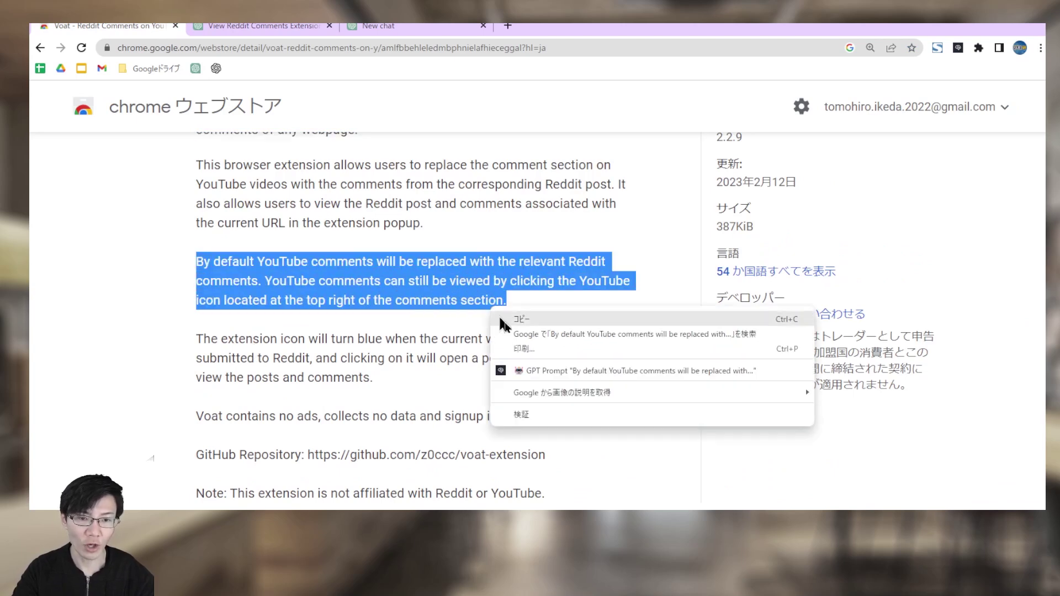
pyautogui.click(549, 371)
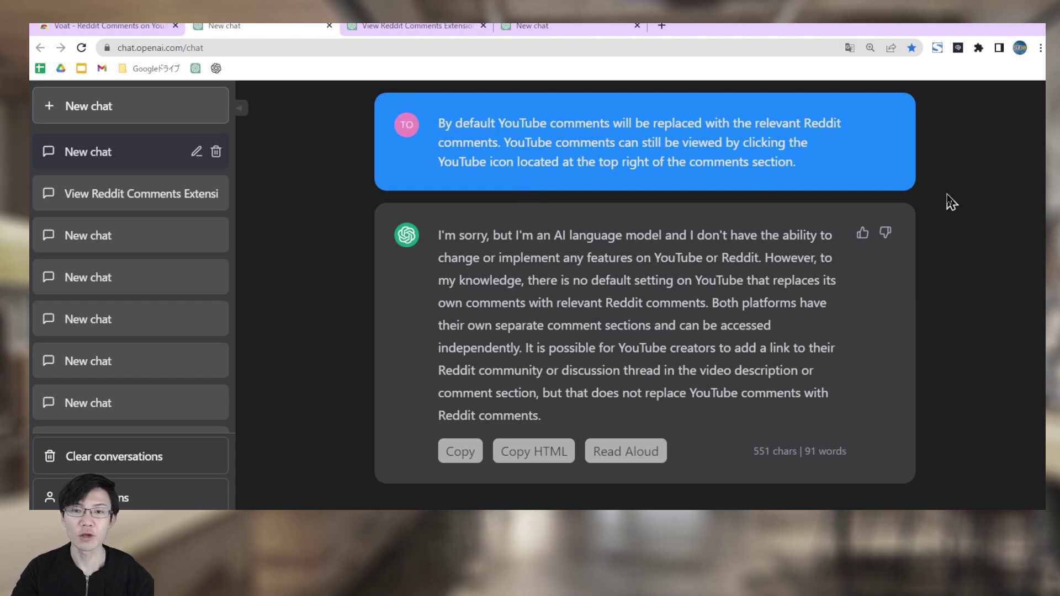
# Step: Hide the bookmarks bar and enlarge the ChatGPT page to inspect the character and word counts under the answer
pyautogui.hotkey('ctrl', 'shift', 'b')
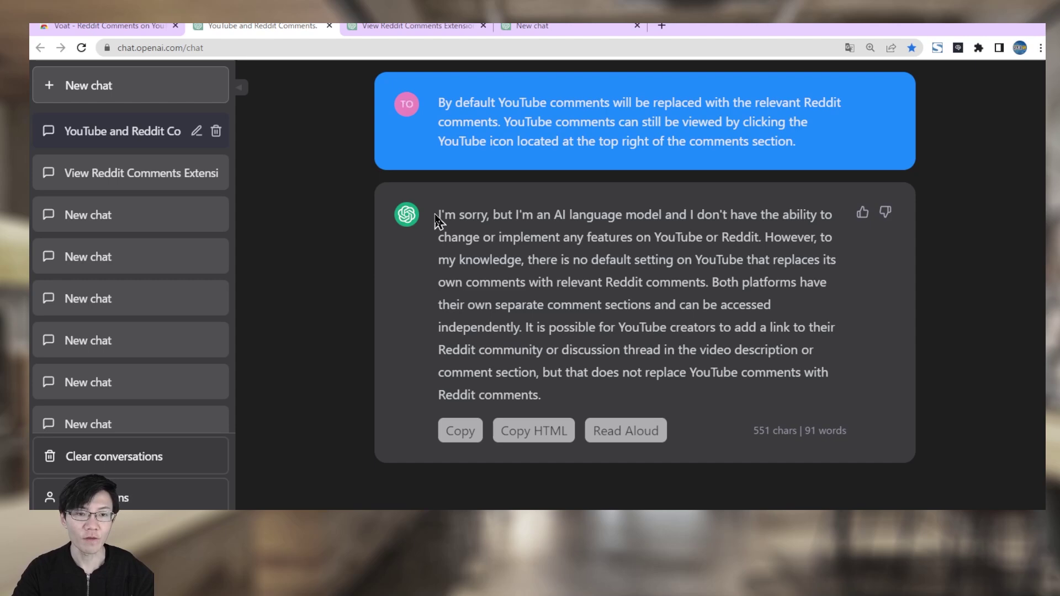
pyautogui.moveTo(435, 217); pyautogui.dragTo(588, 397)
pyautogui.press('Escape')
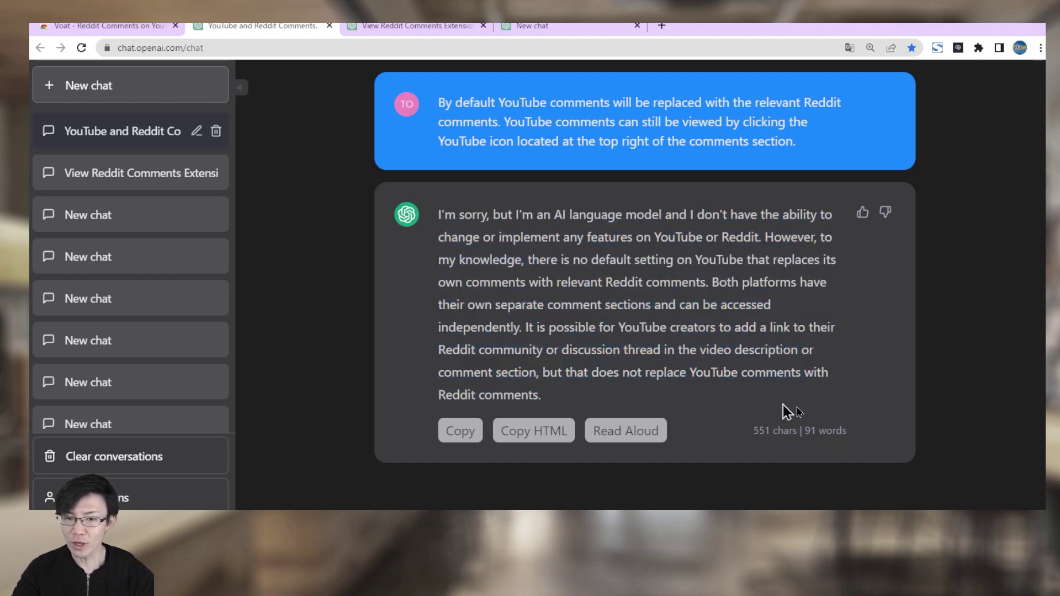
pyautogui.hotkey('ctrl', '+')
pyautogui.hotkey('ctrl', '+')
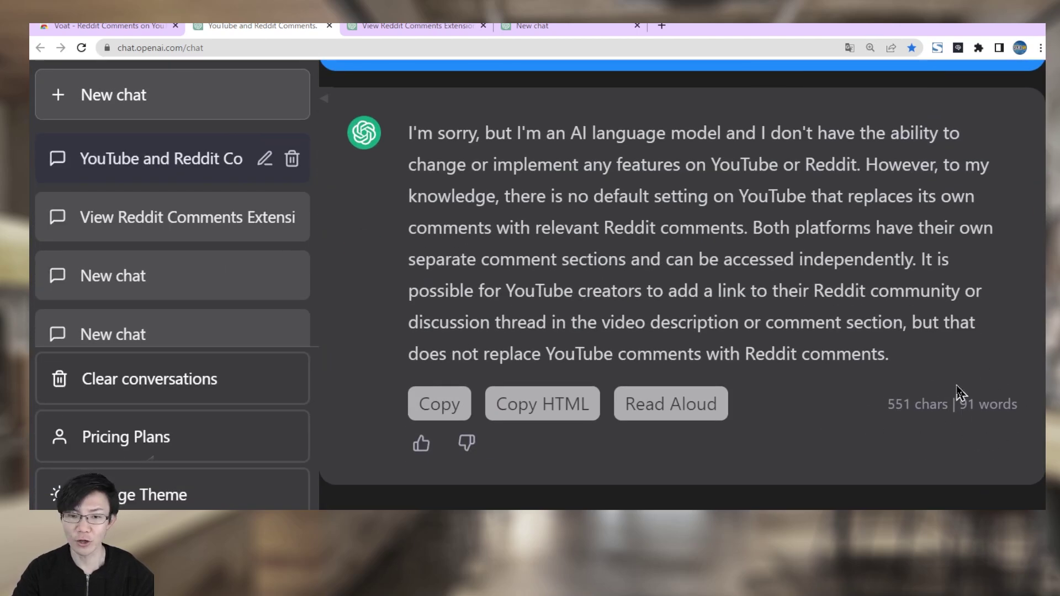
# Step: Paste the answer's text repeatedly into the message box, clear it, and fill it with the pasted text again
pyautogui.hotkey('ctrl', 'v')
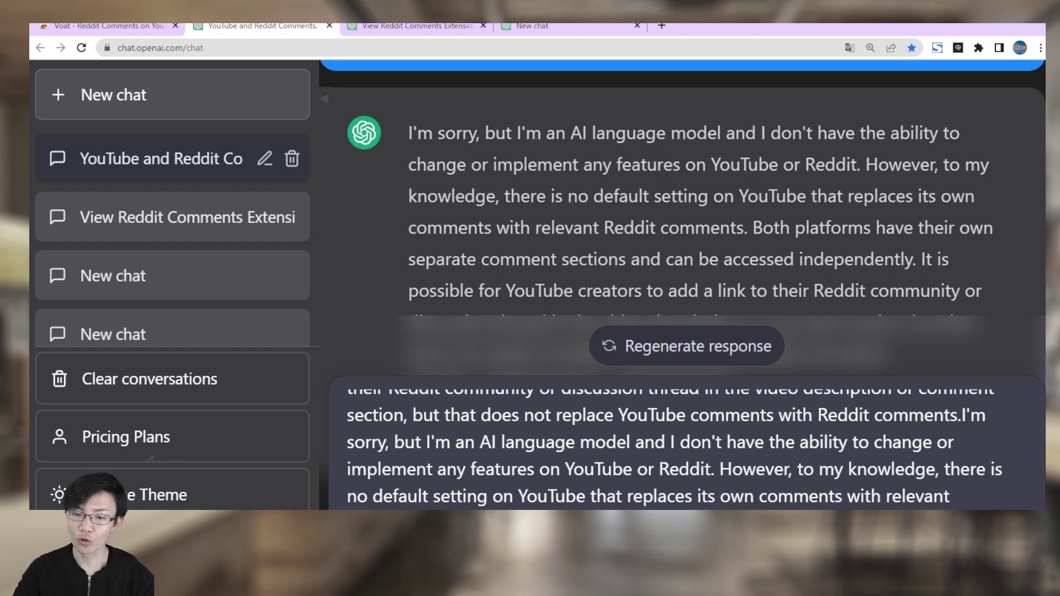
pyautogui.hotkey('ctrl', 'a')
pyautogui.press('BackSpace')
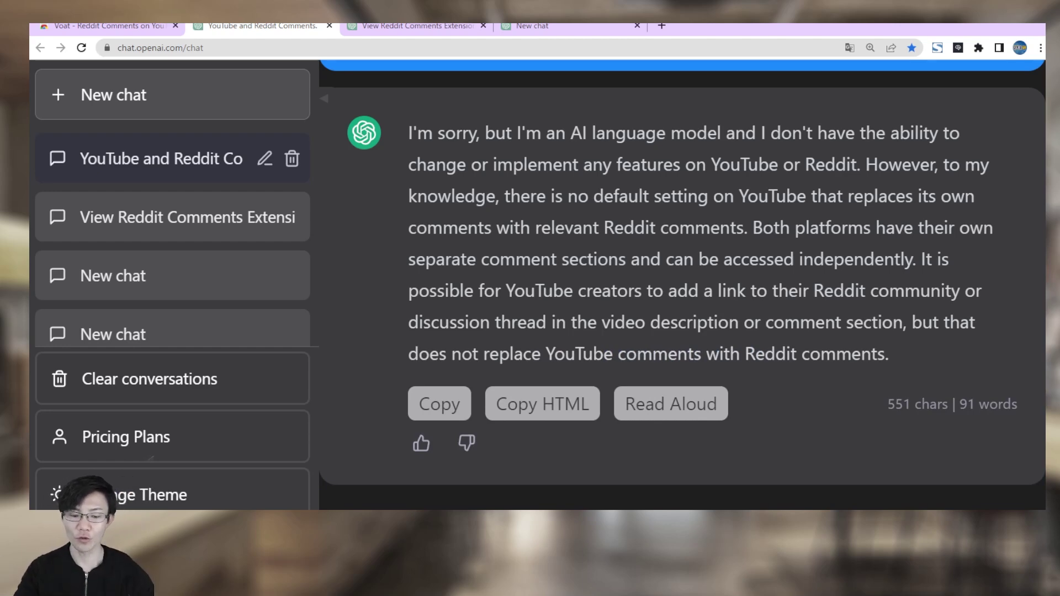
pyautogui.hotkey('ctrl', 'v')
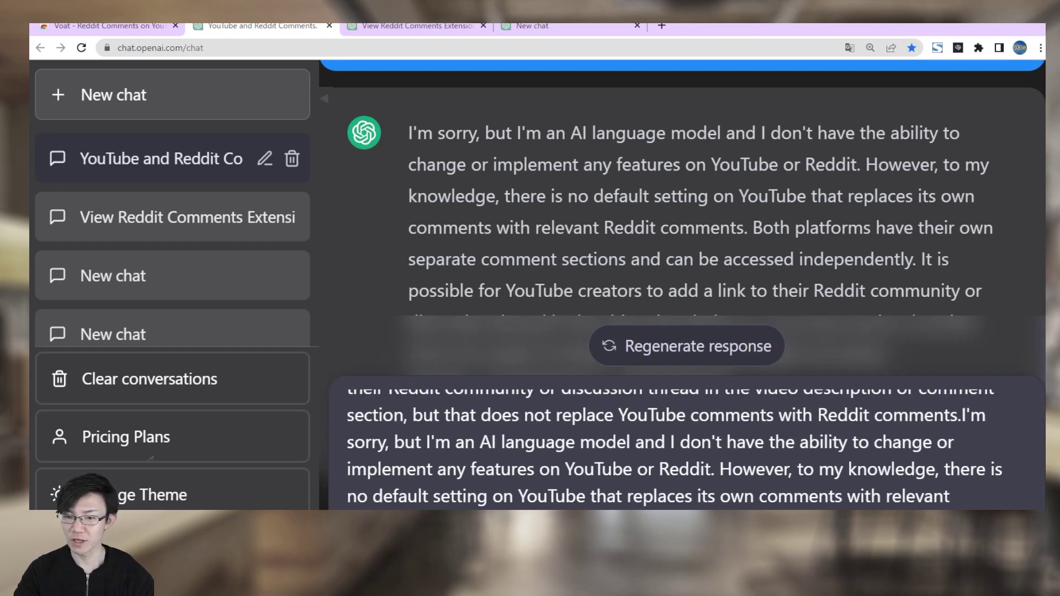